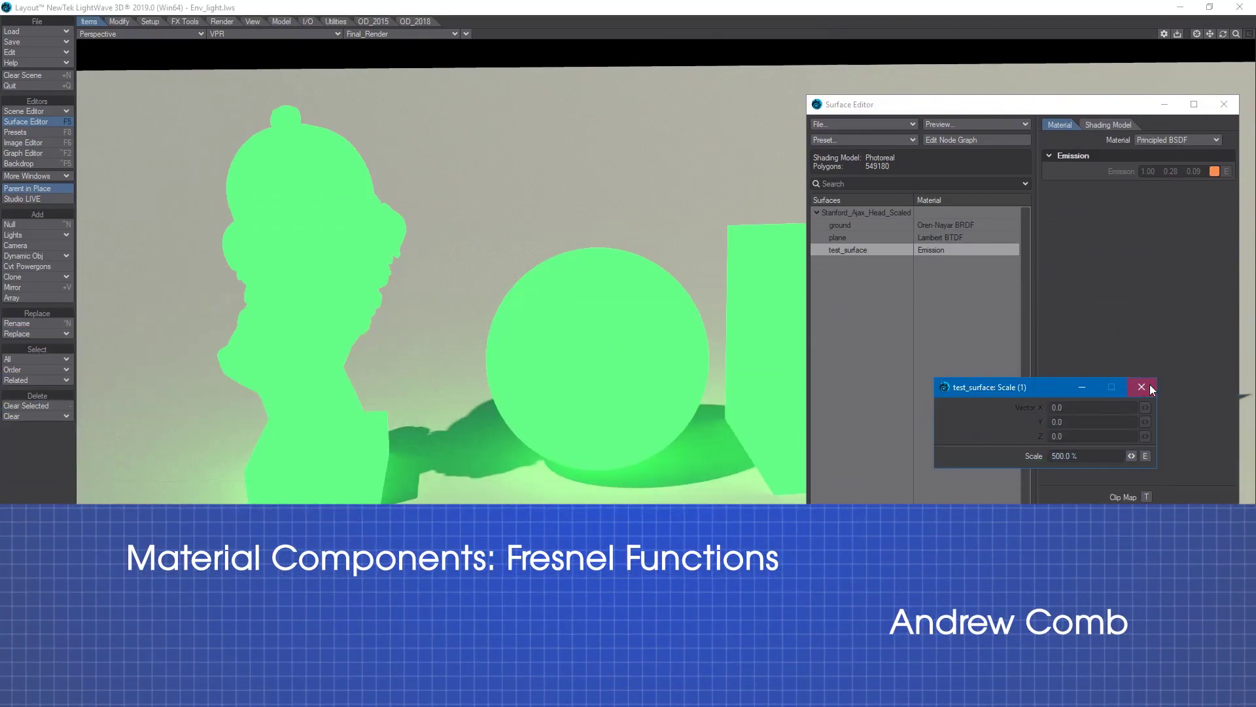
Close the Scale window and delete every node in test_surface's graph except the Surface node
click(1142, 387)
click(960, 140)
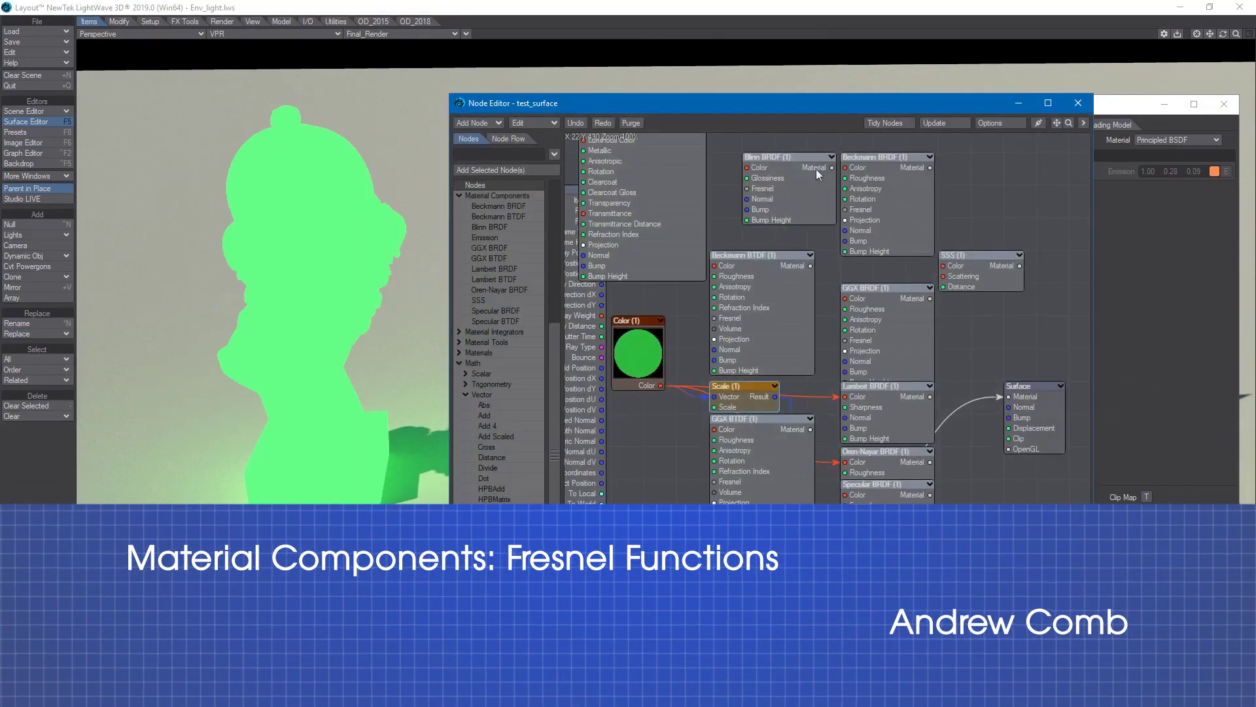
click(902, 120)
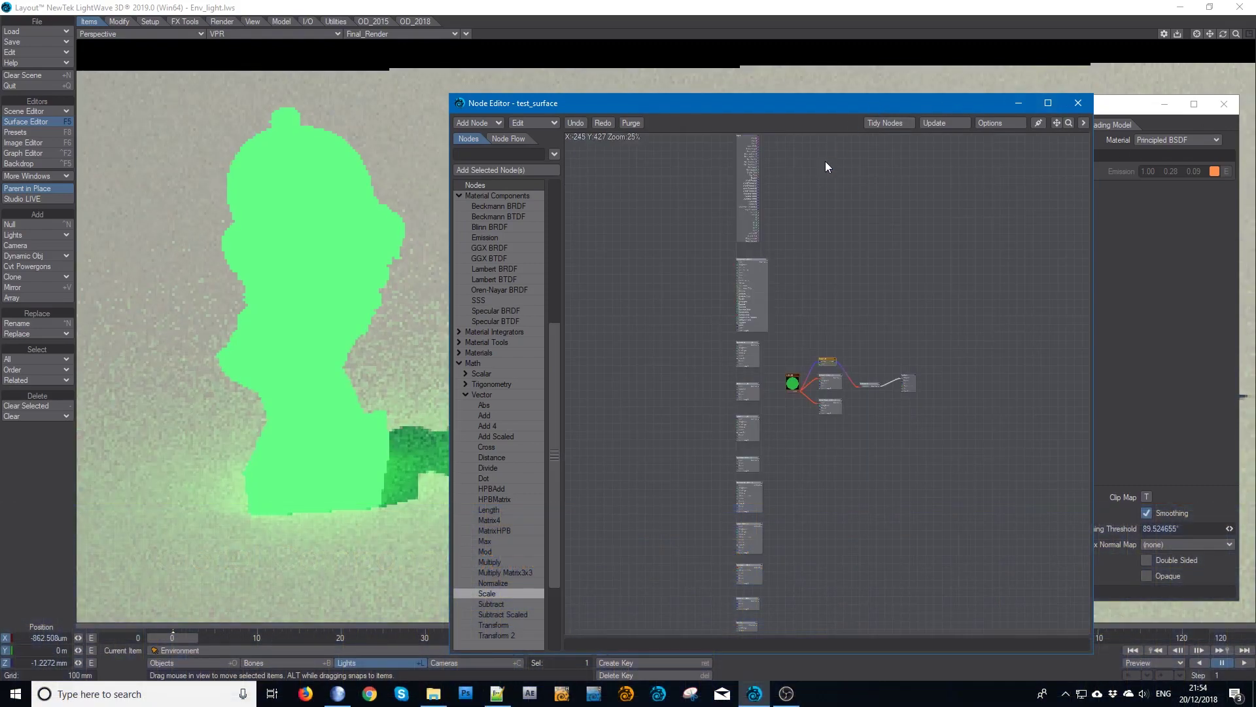
drag(973, 274, 681, 610)
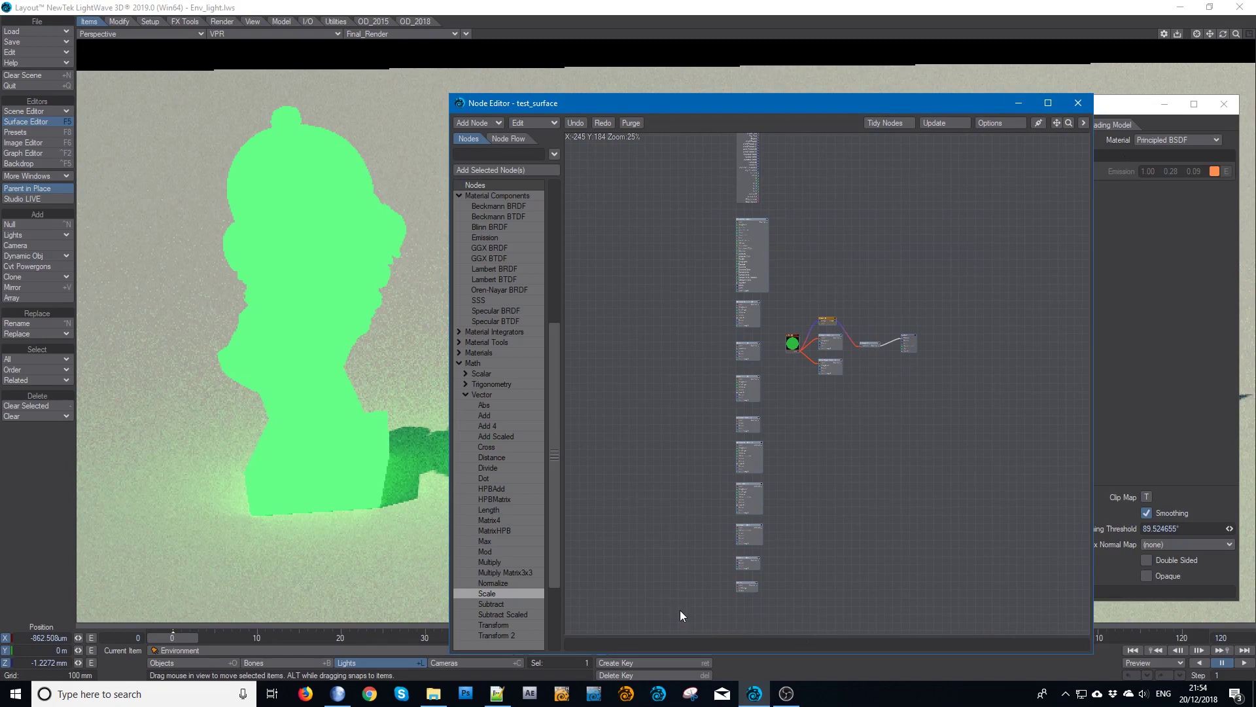
key(Delete)
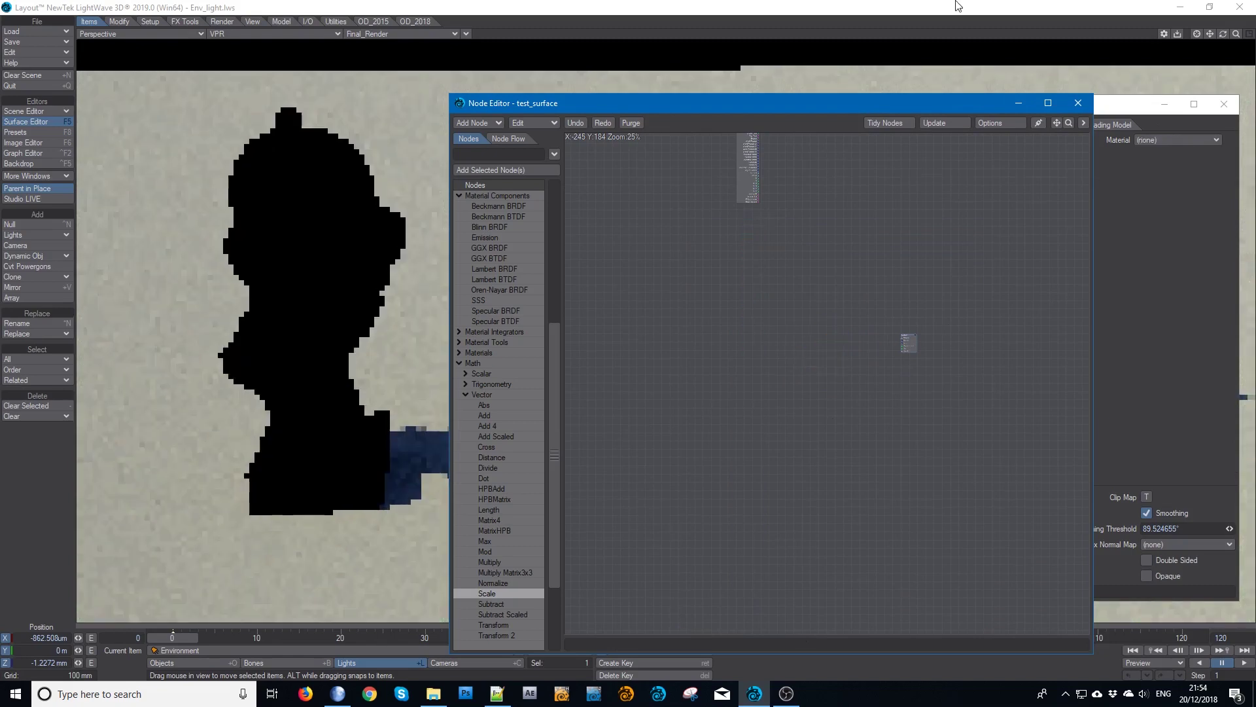
Reset the node view to 100% and spread the Input and Surface nodes apart
click(900, 123)
drag(932, 355, 1061, 357)
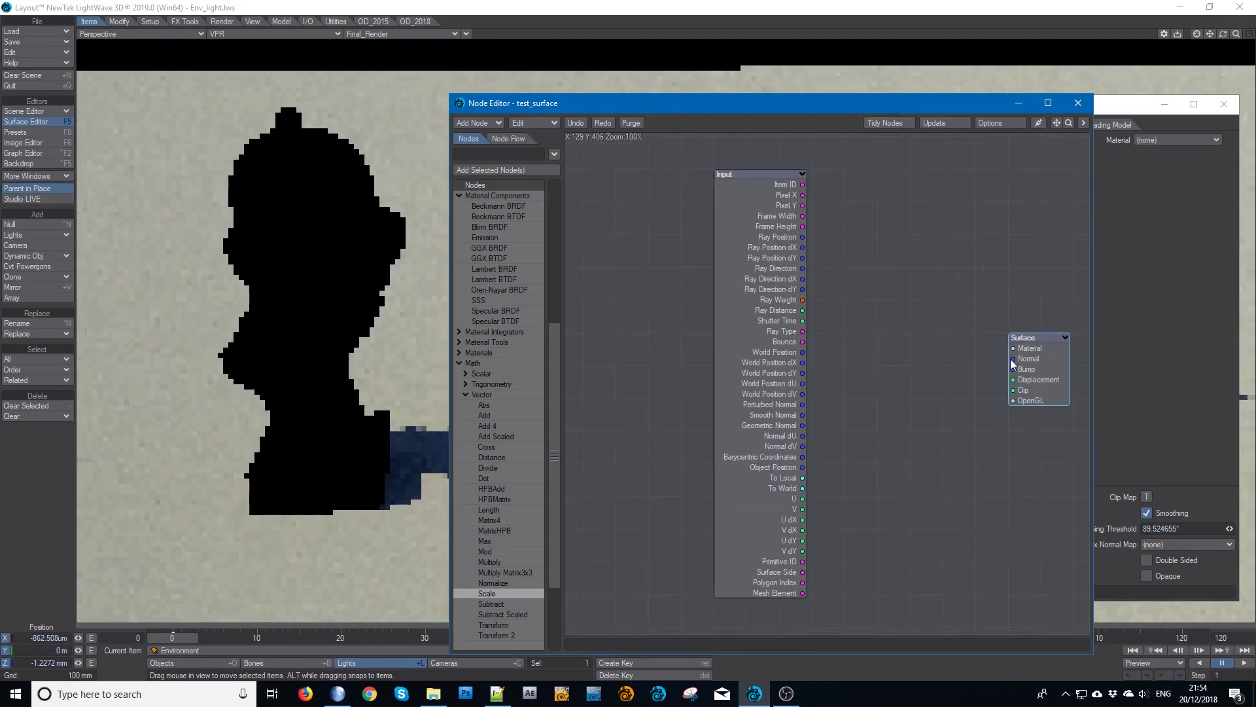
drag(789, 342, 661, 322)
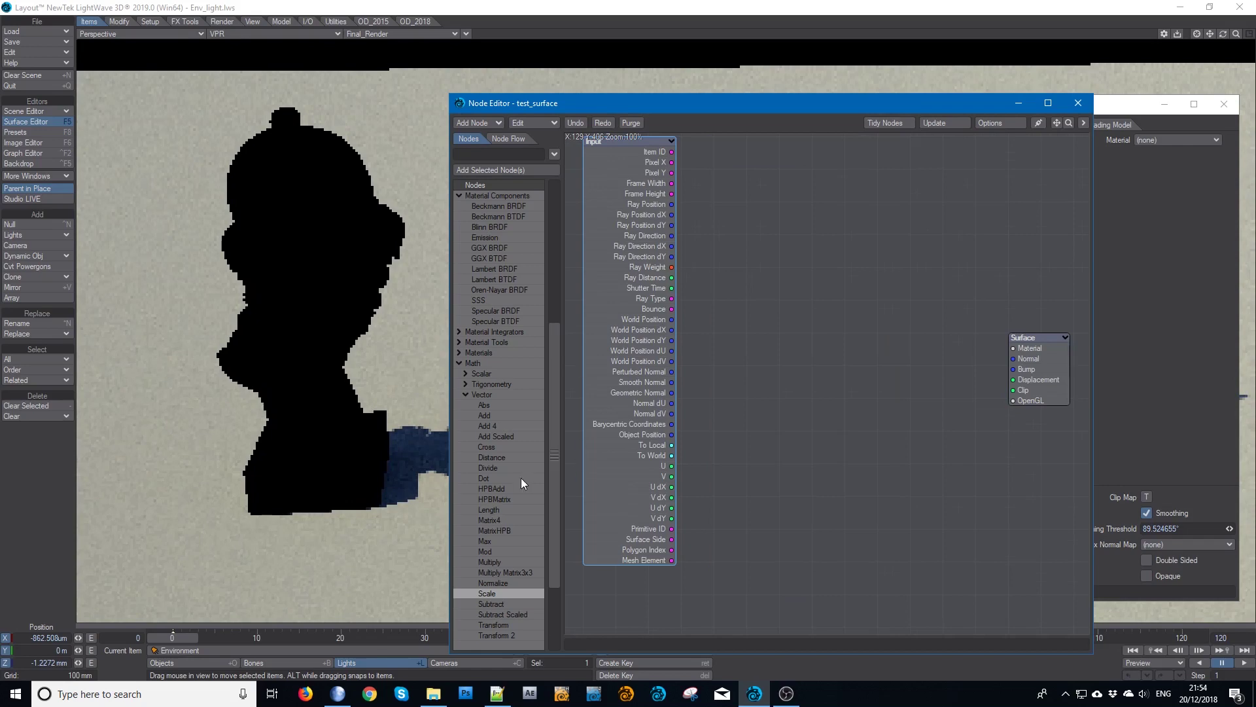
scroll(513, 453, up, 6)
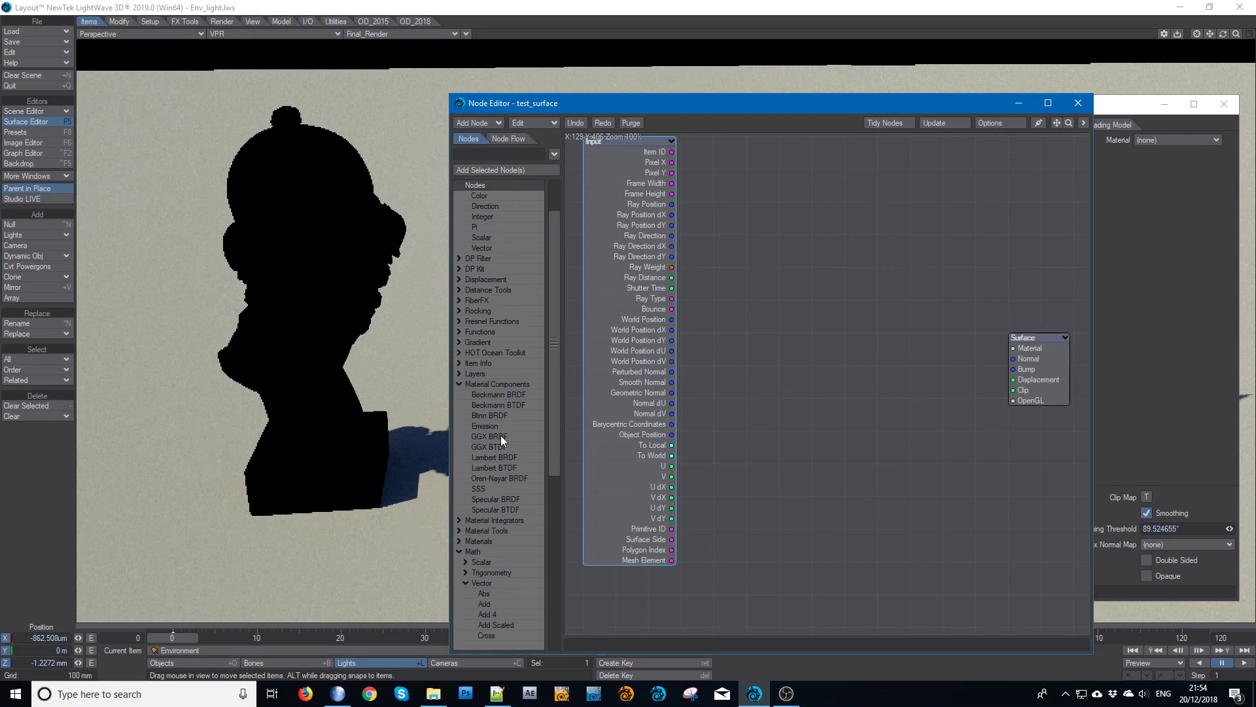
Add a GGX BRDF node and connect its Material output to the Surface Material input
click(501, 435)
double_click(500, 435)
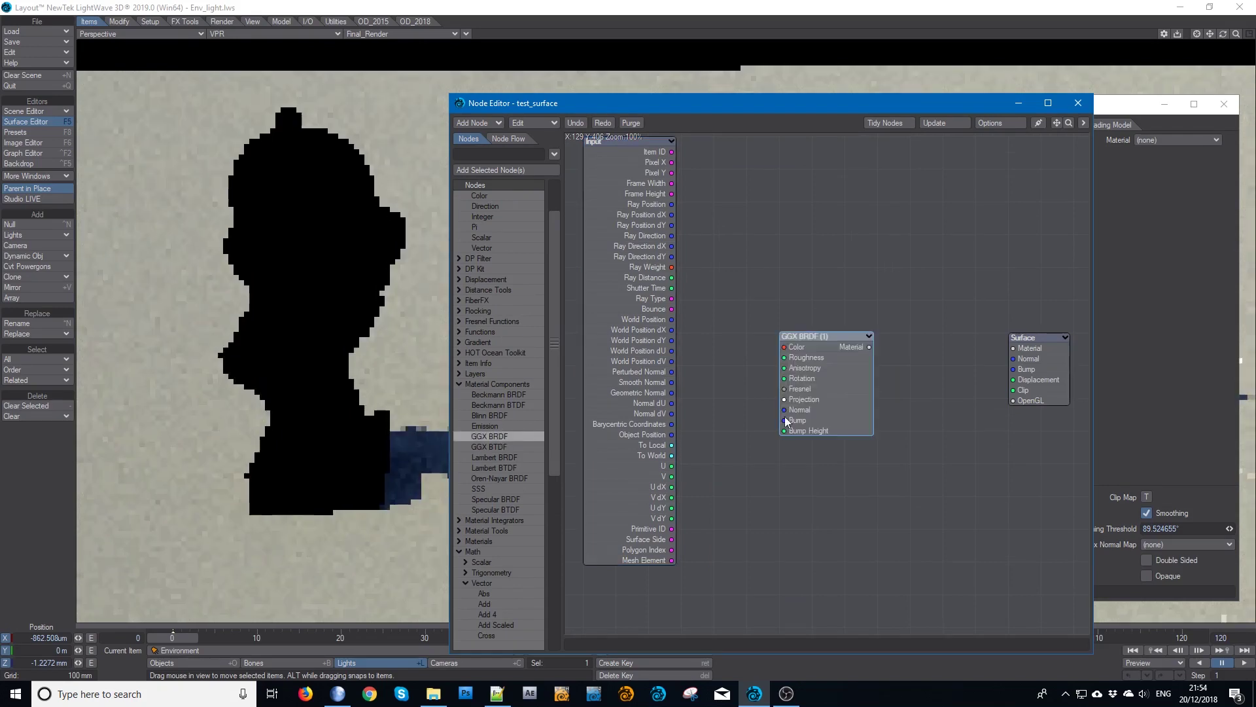
drag(878, 347, 1069, 347)
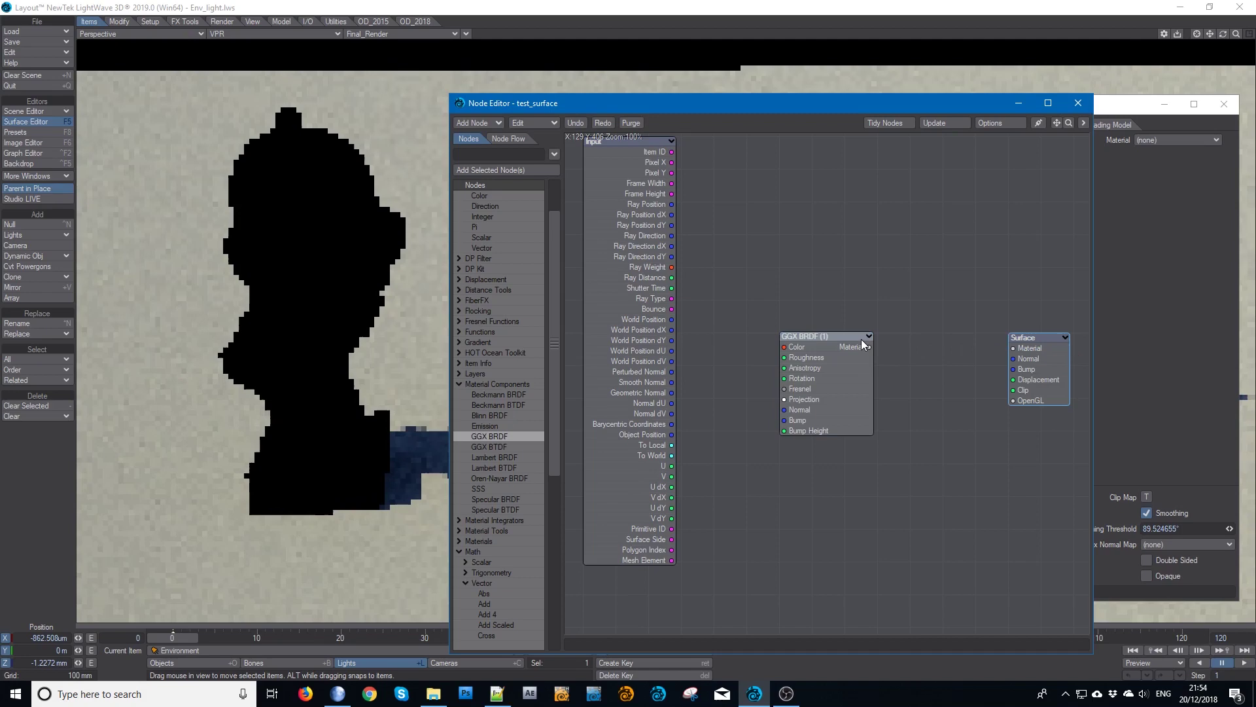
drag(869, 343, 1047, 348)
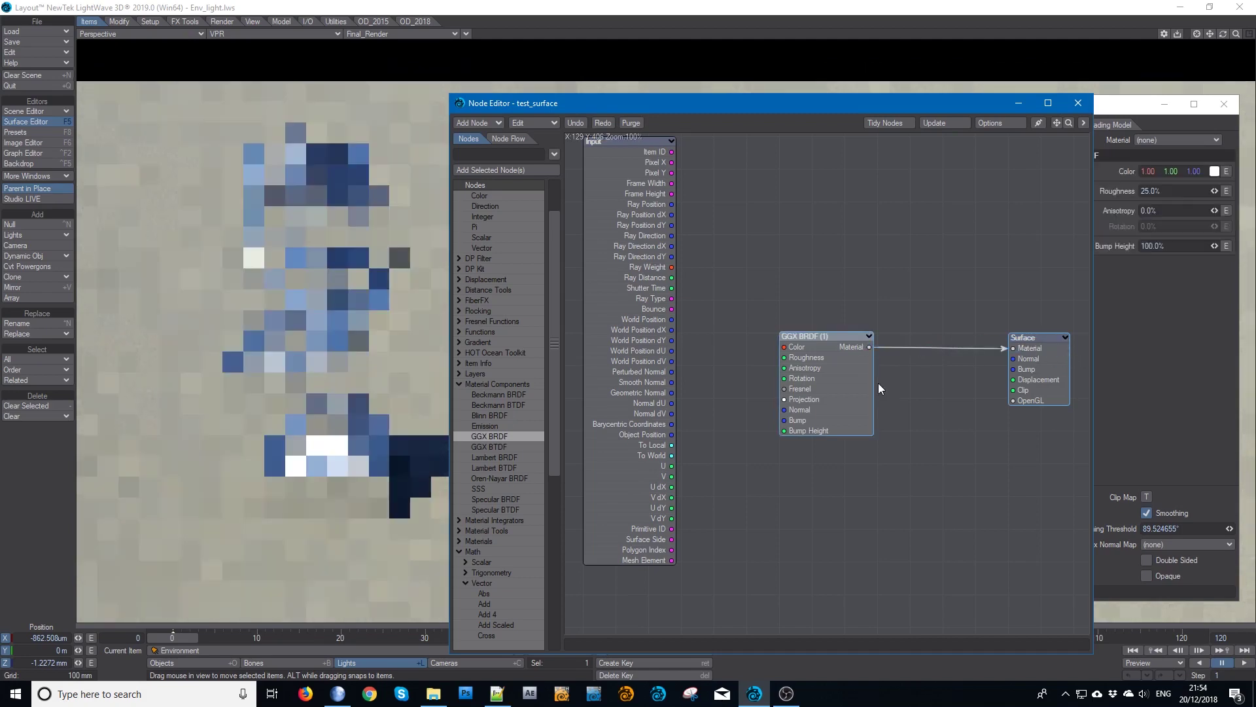
drag(838, 384, 836, 307)
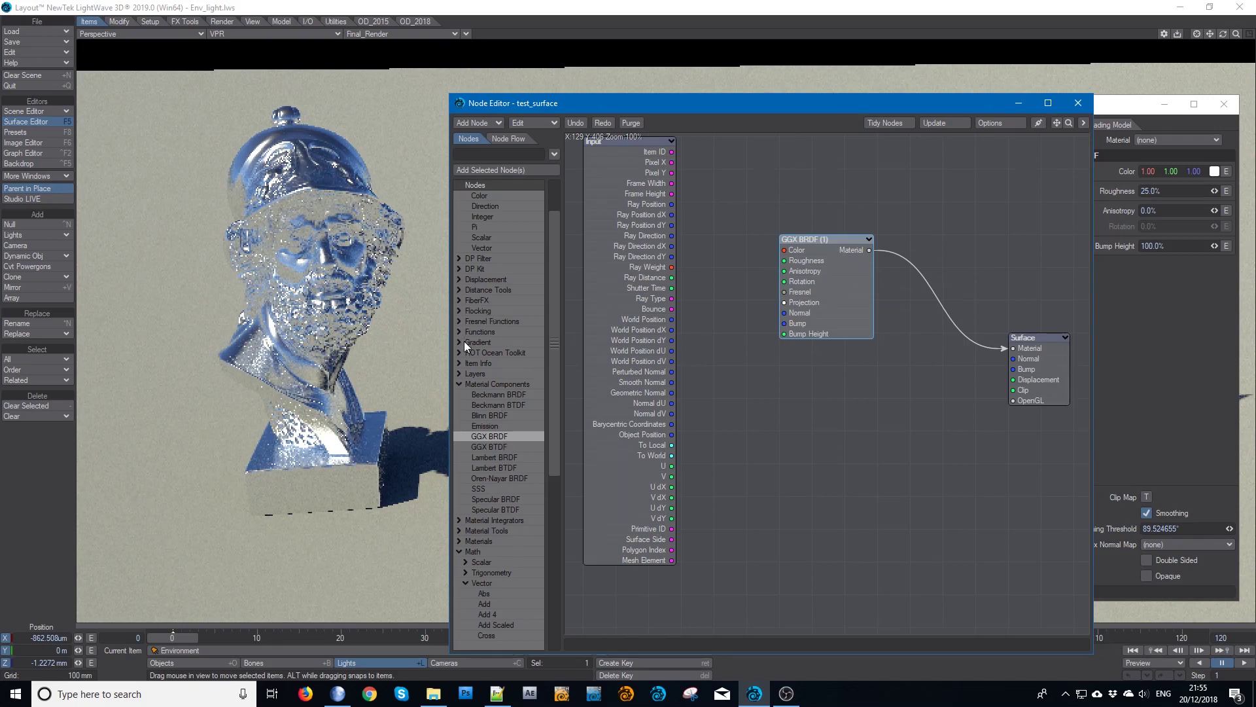
Add Fresnel Iridescent and Fresnel Schlick nodes from the Fresnel Functions category
scroll(465, 340, up, 2)
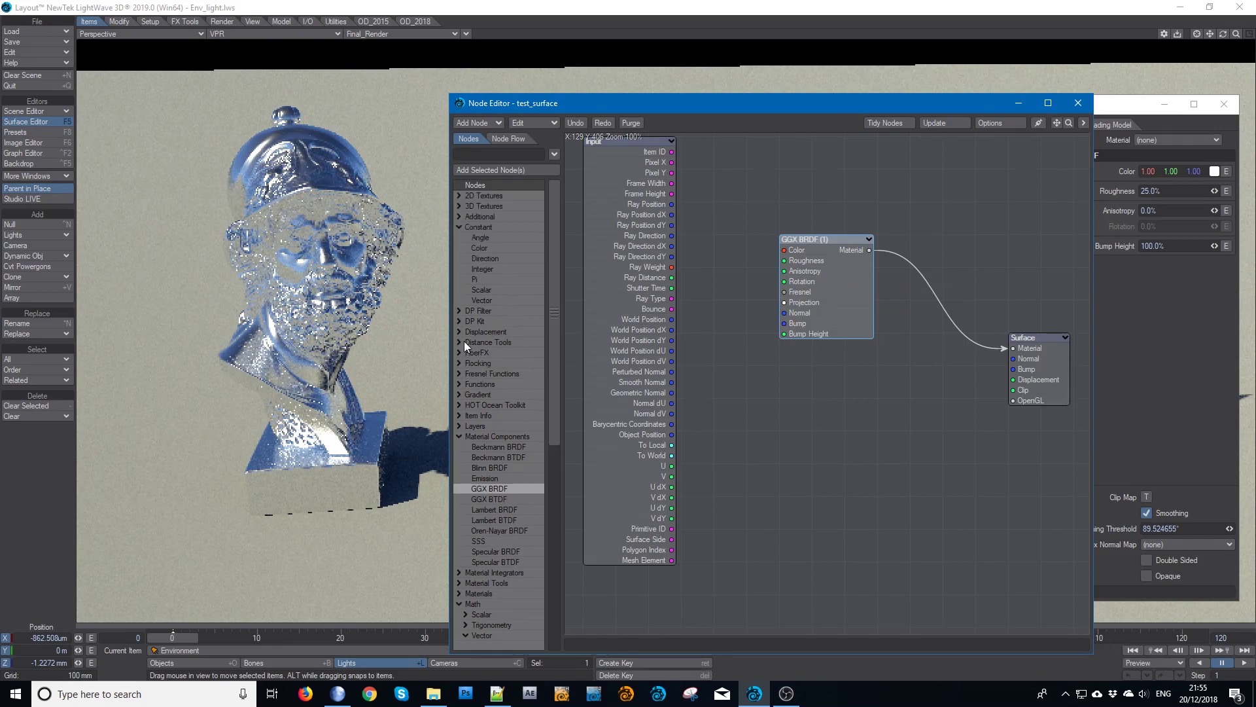
click(458, 373)
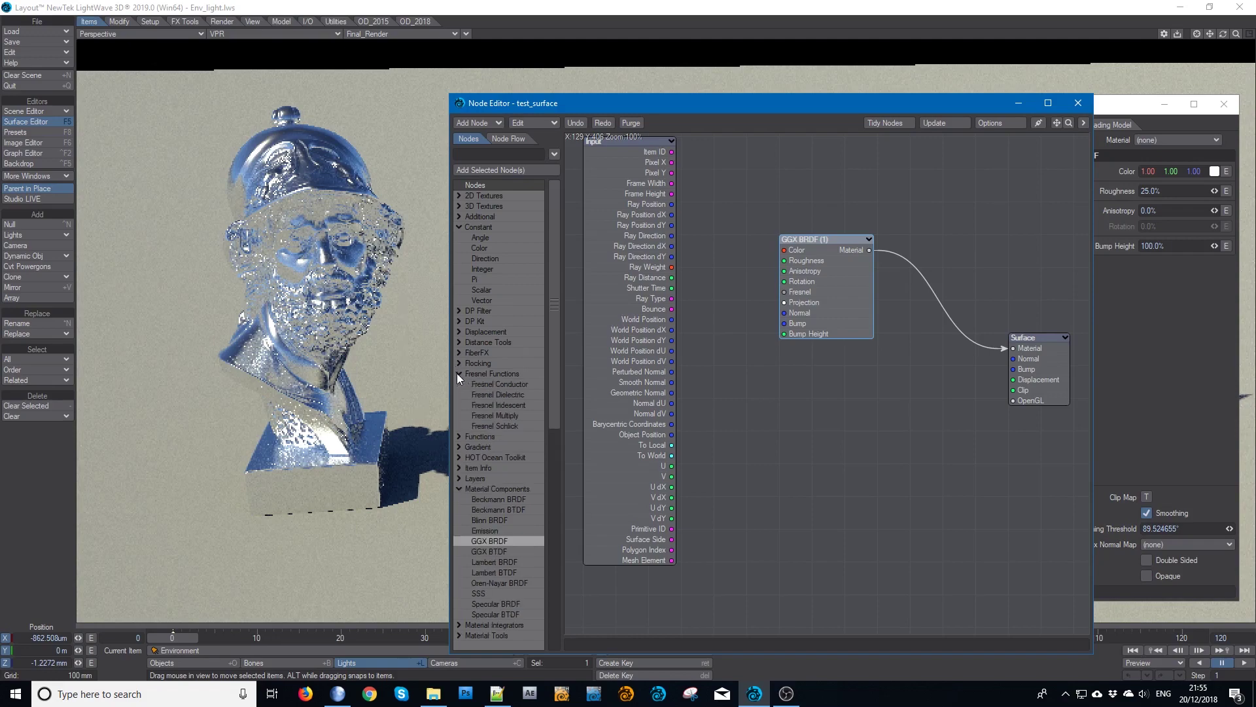
double_click(504, 405)
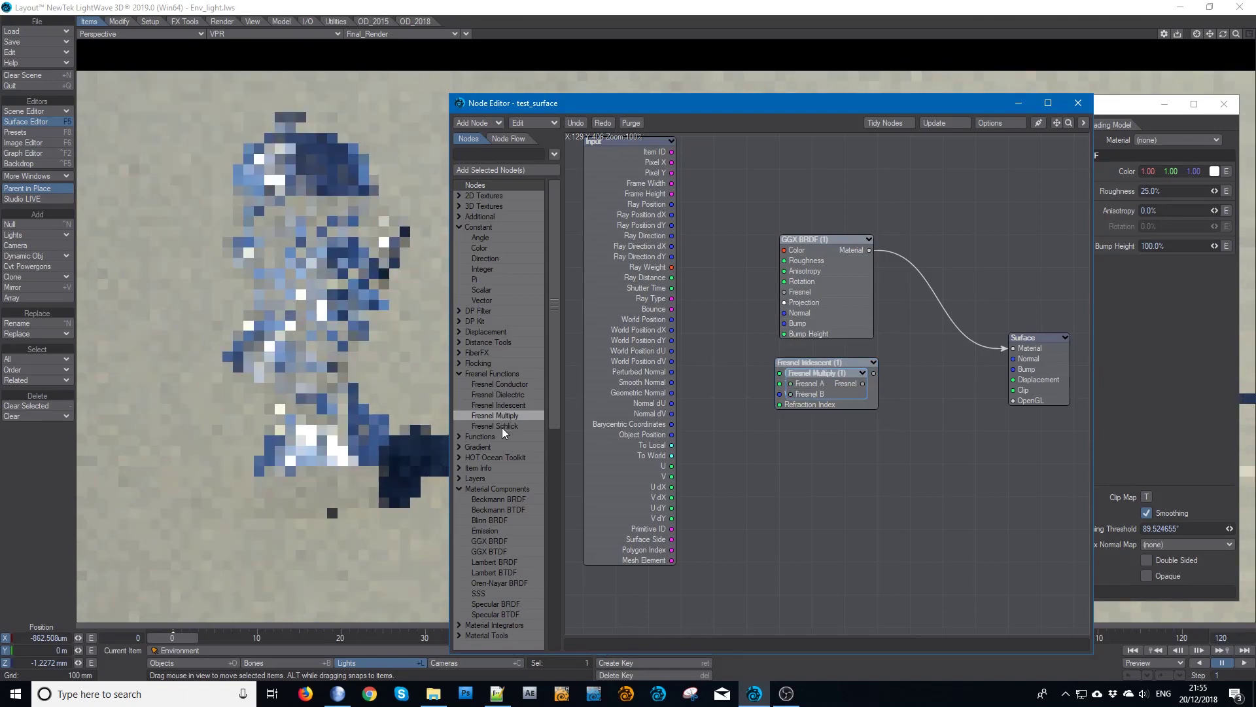
double_click(501, 426)
Spread out the Fresnel nodes and wire Fresnel Dielectric into the GGX BRDF Fresnel input
drag(811, 383, 779, 543)
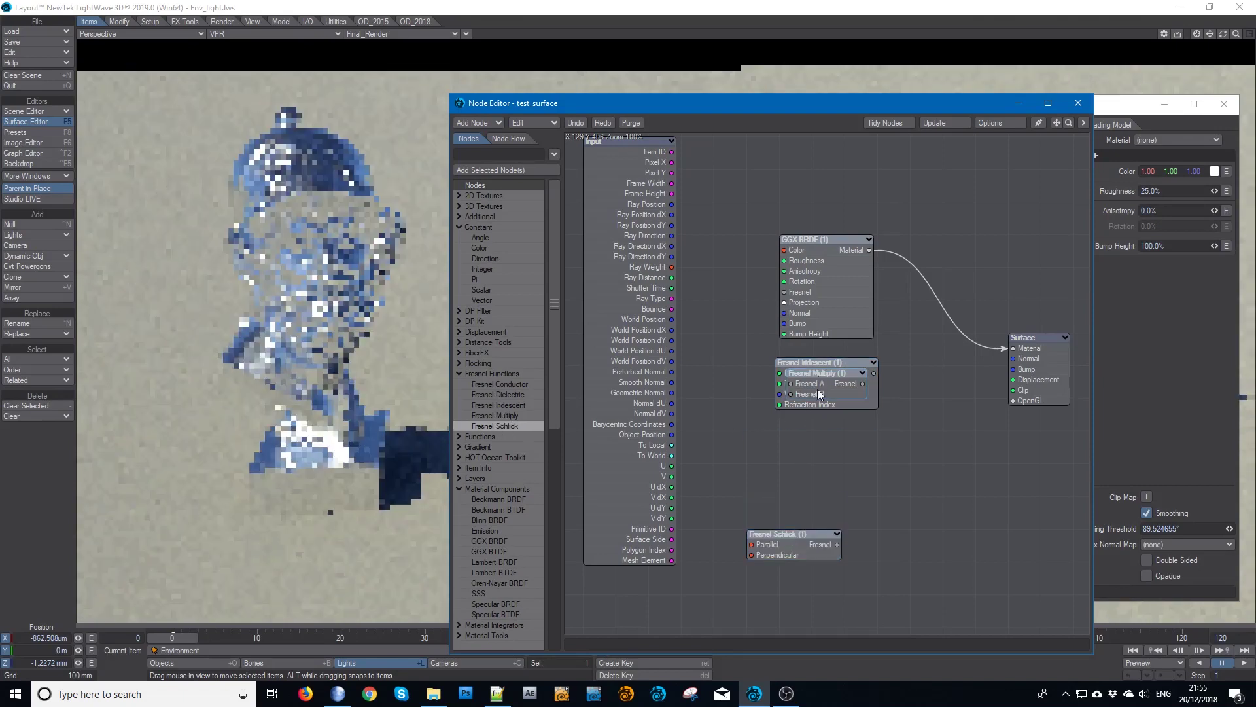
drag(806, 370, 802, 468)
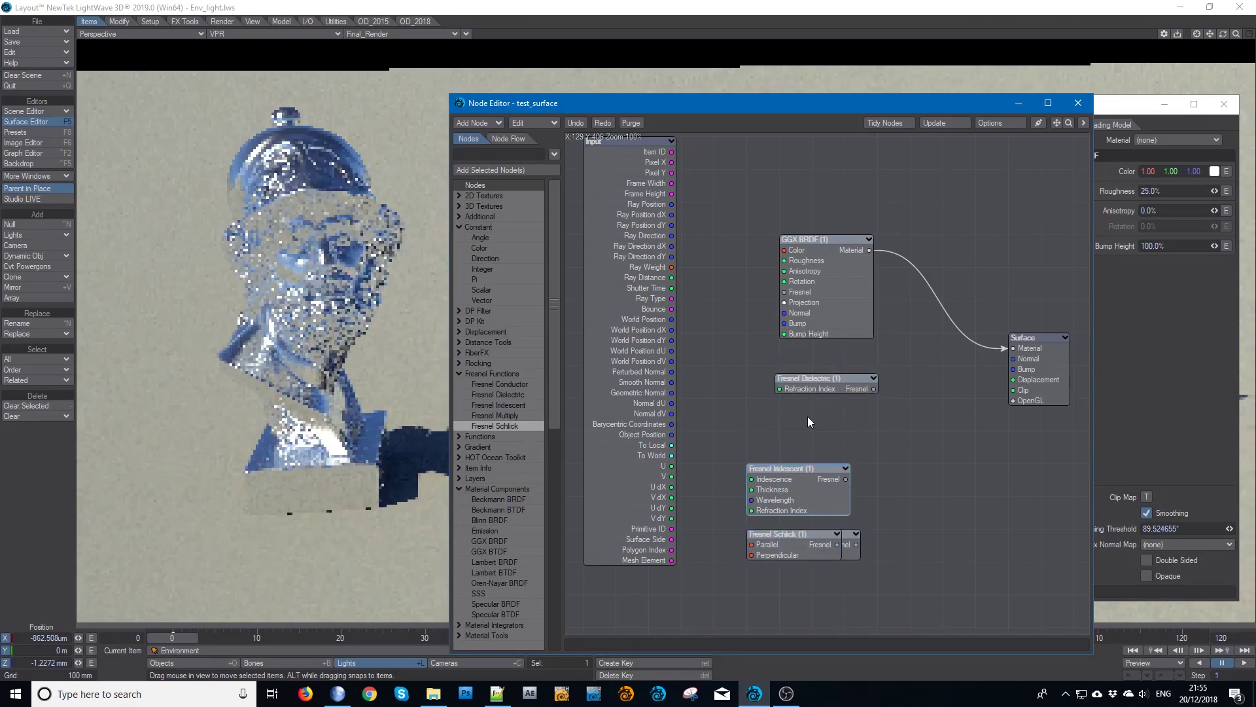
drag(819, 386, 725, 280)
drag(816, 297, 882, 298)
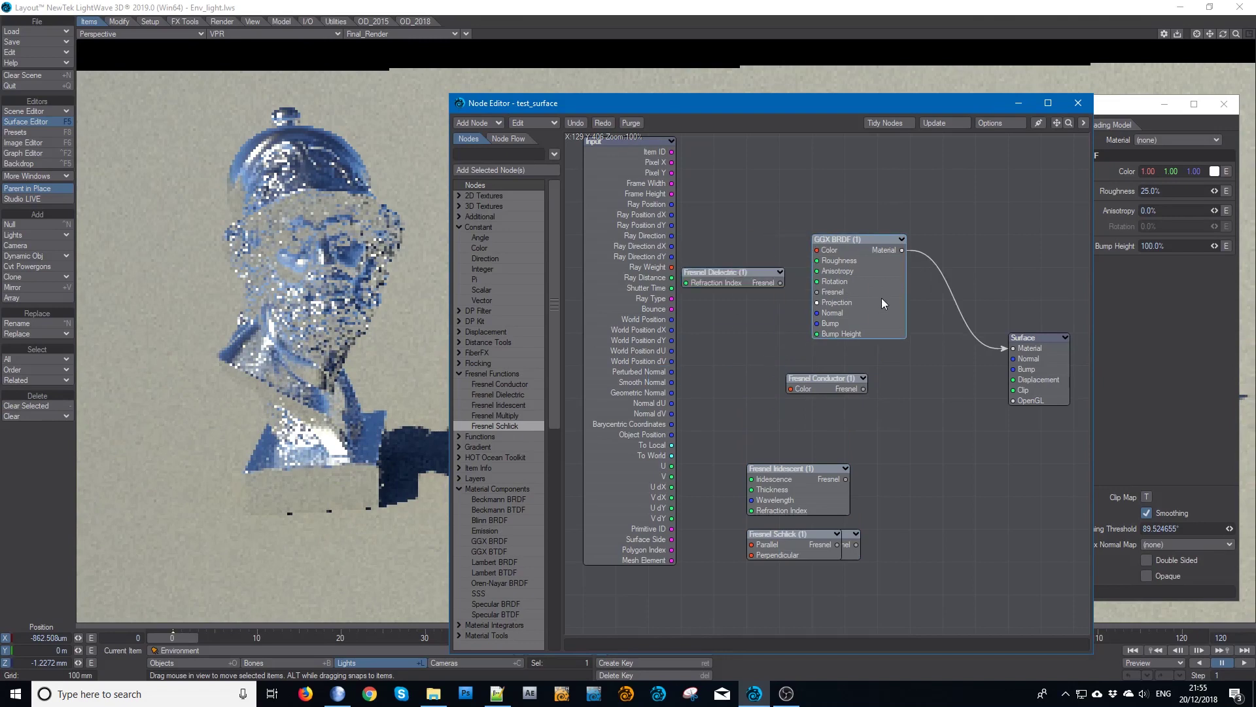
drag(725, 292, 856, 292)
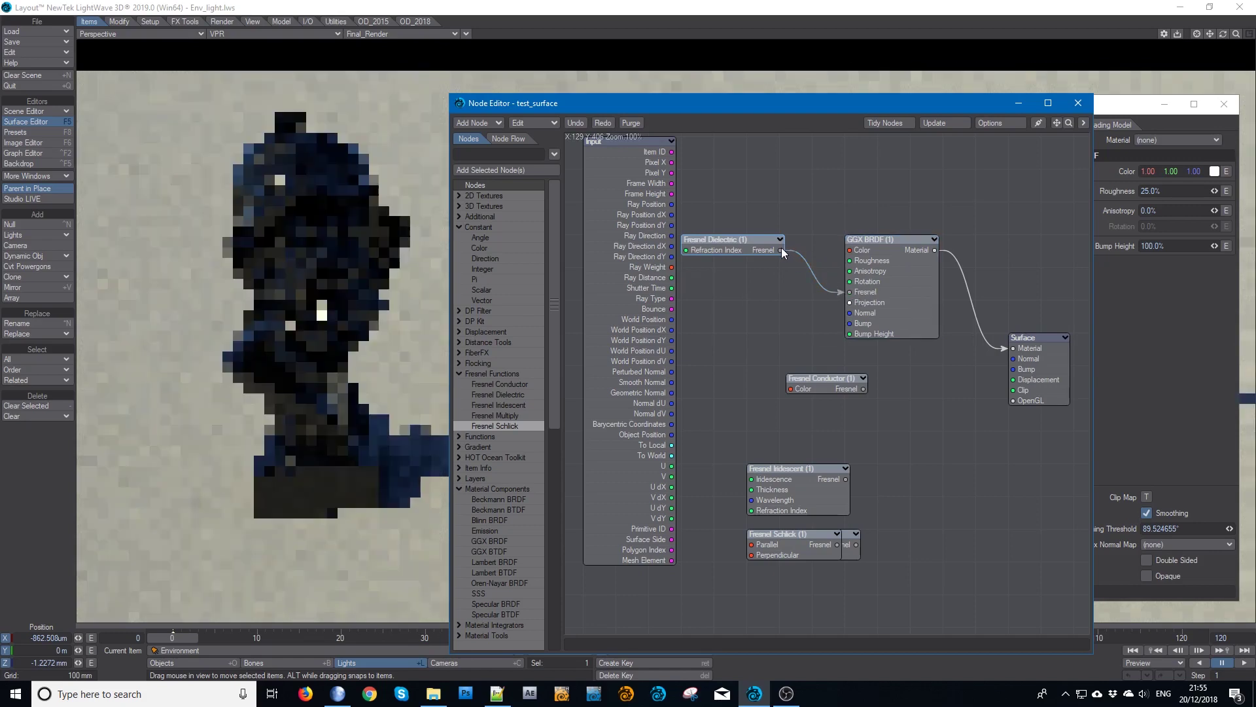
Minimize the Node Editor and show the Specular_Direct buffer in the viewport
click(1025, 106)
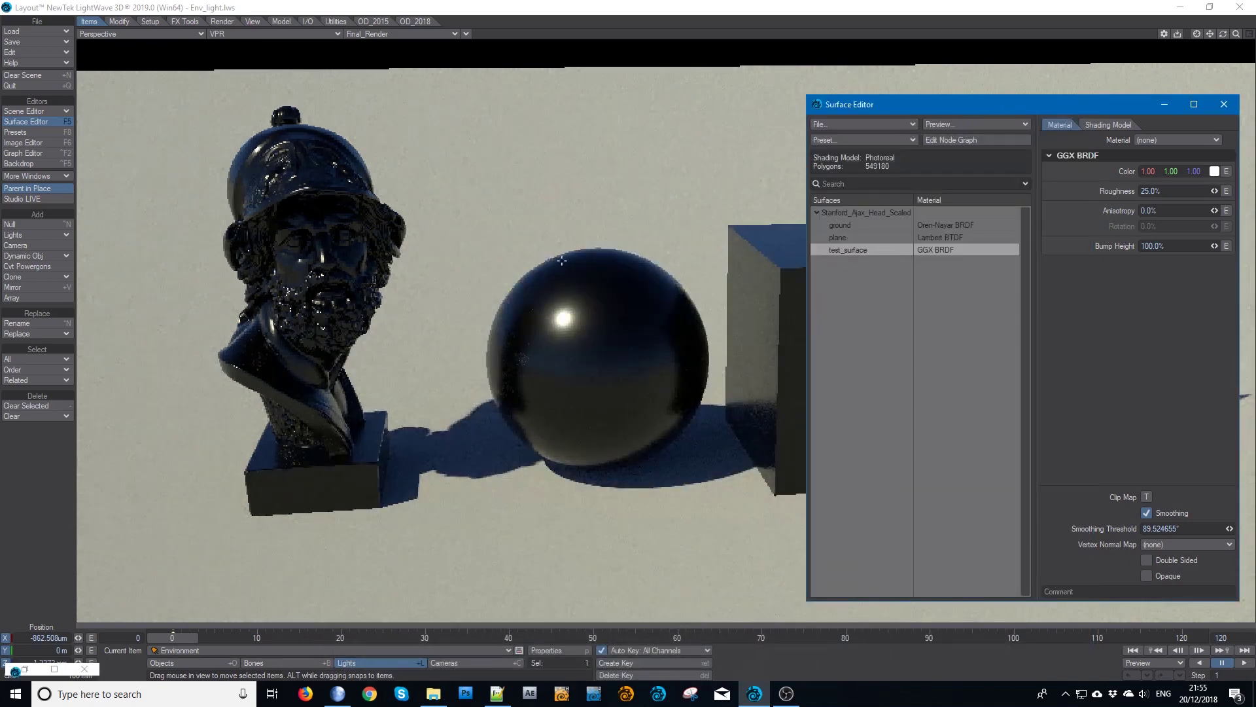
click(394, 35)
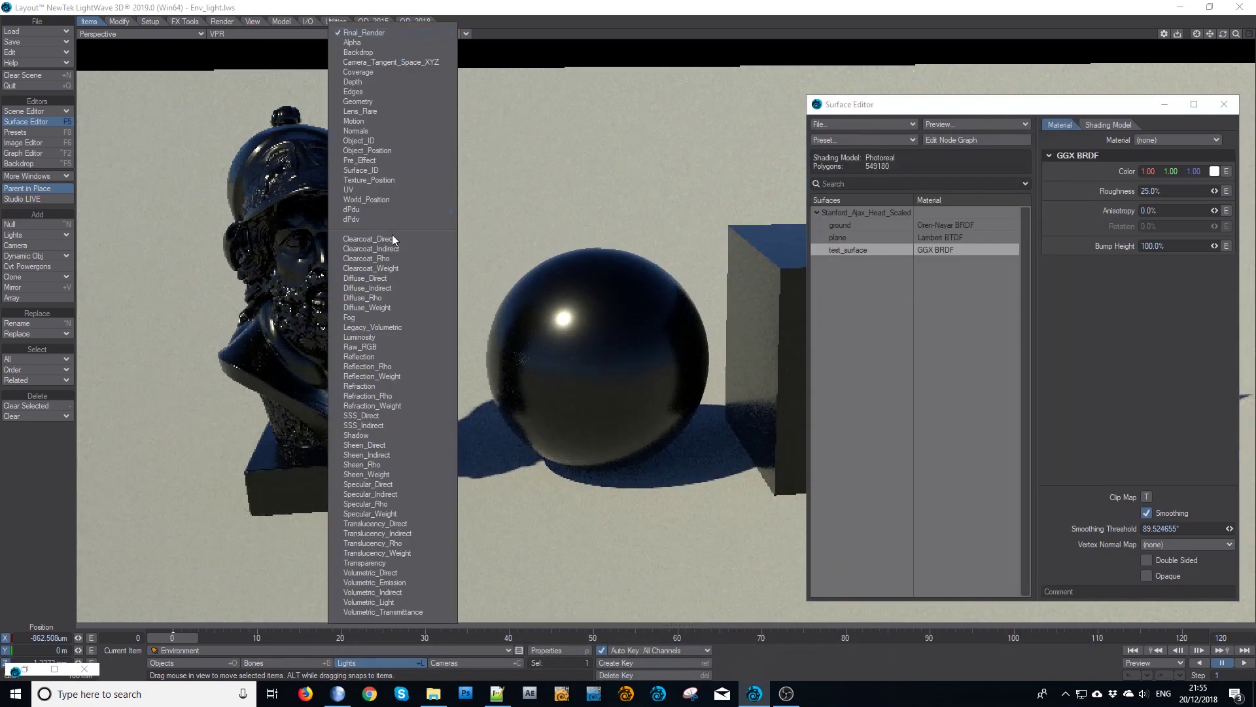
click(399, 485)
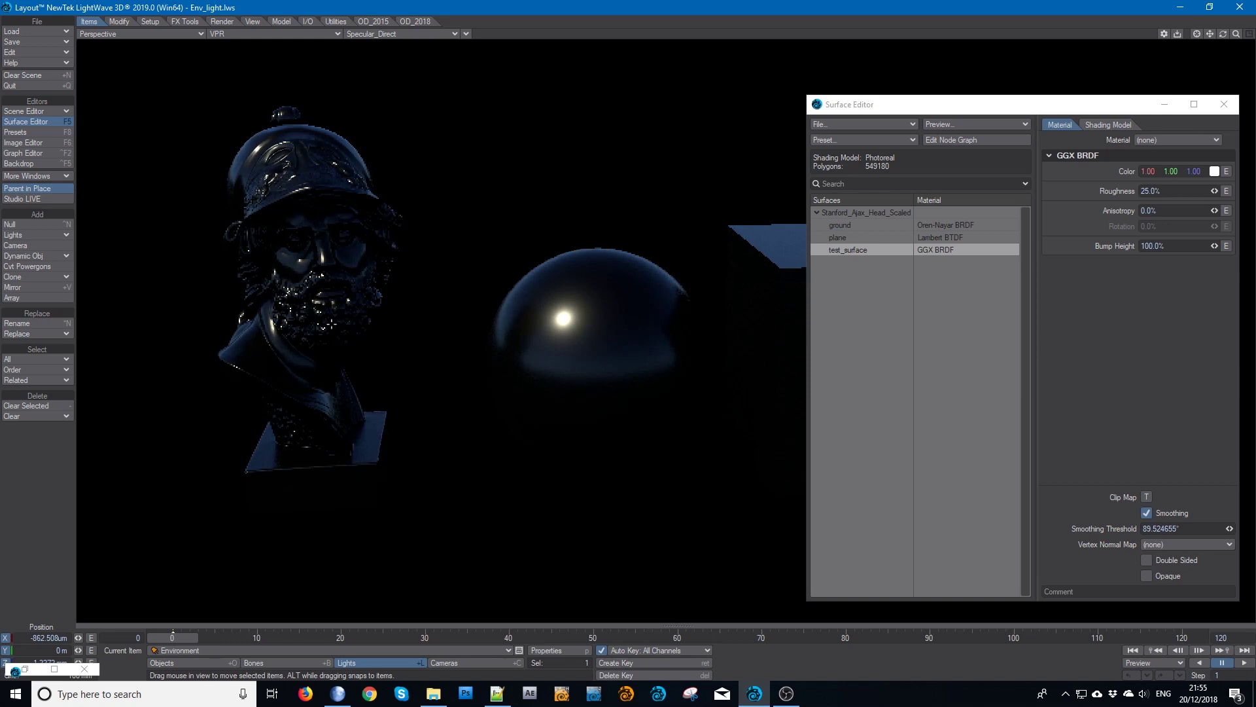
Switch the viewport buffer to Specular_Indirect
click(352, 31)
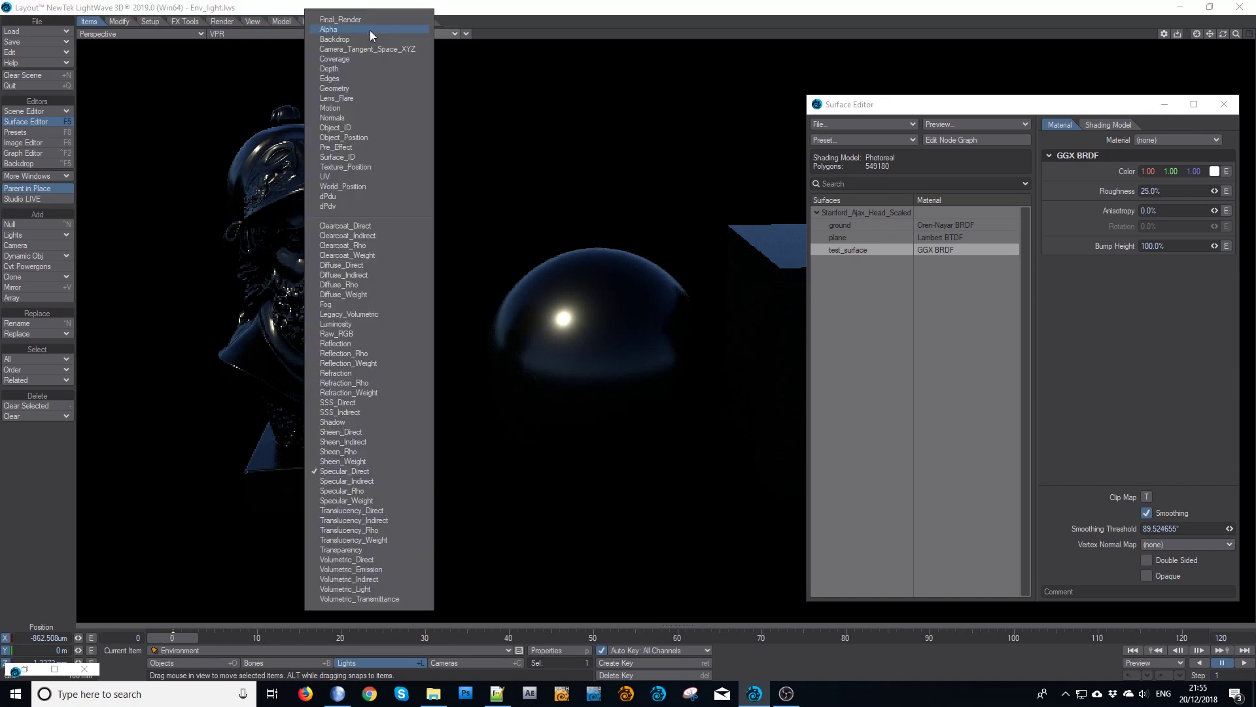
click(372, 481)
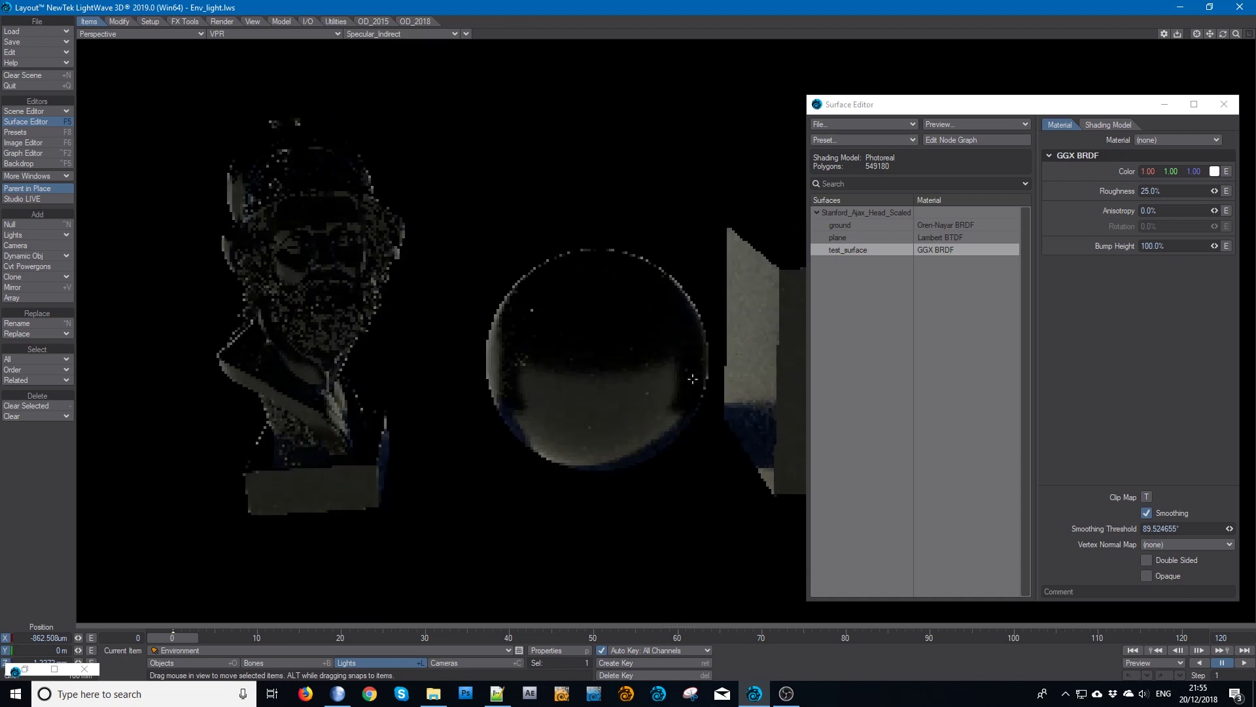
click(379, 31)
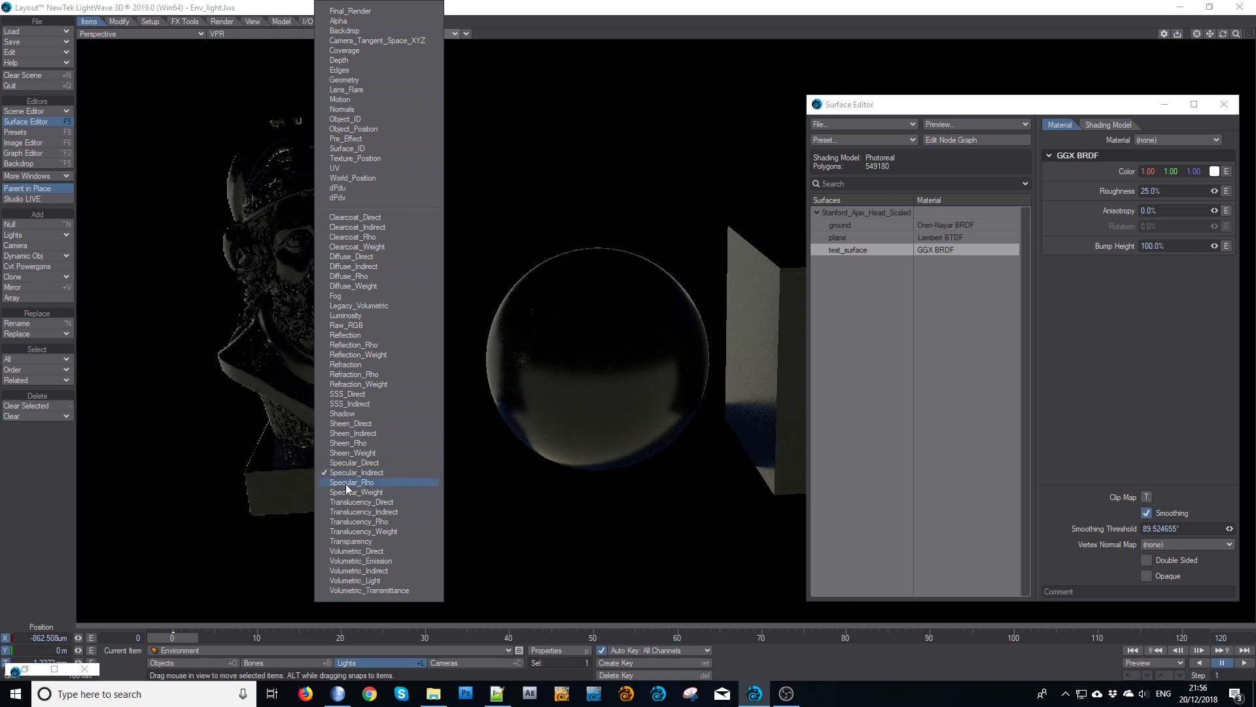
Show the Specular_Rho buffer and reposition the Surface Editor window to reveal the grey render
click(344, 485)
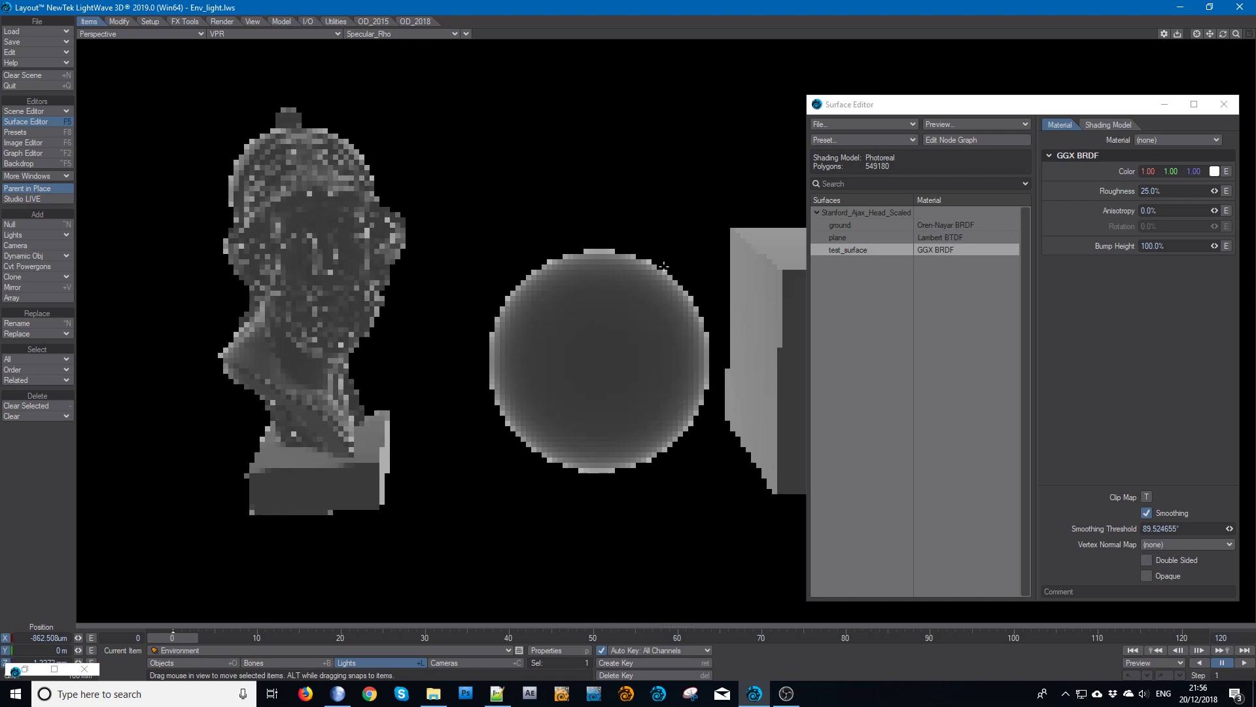
drag(862, 104, 1028, 91)
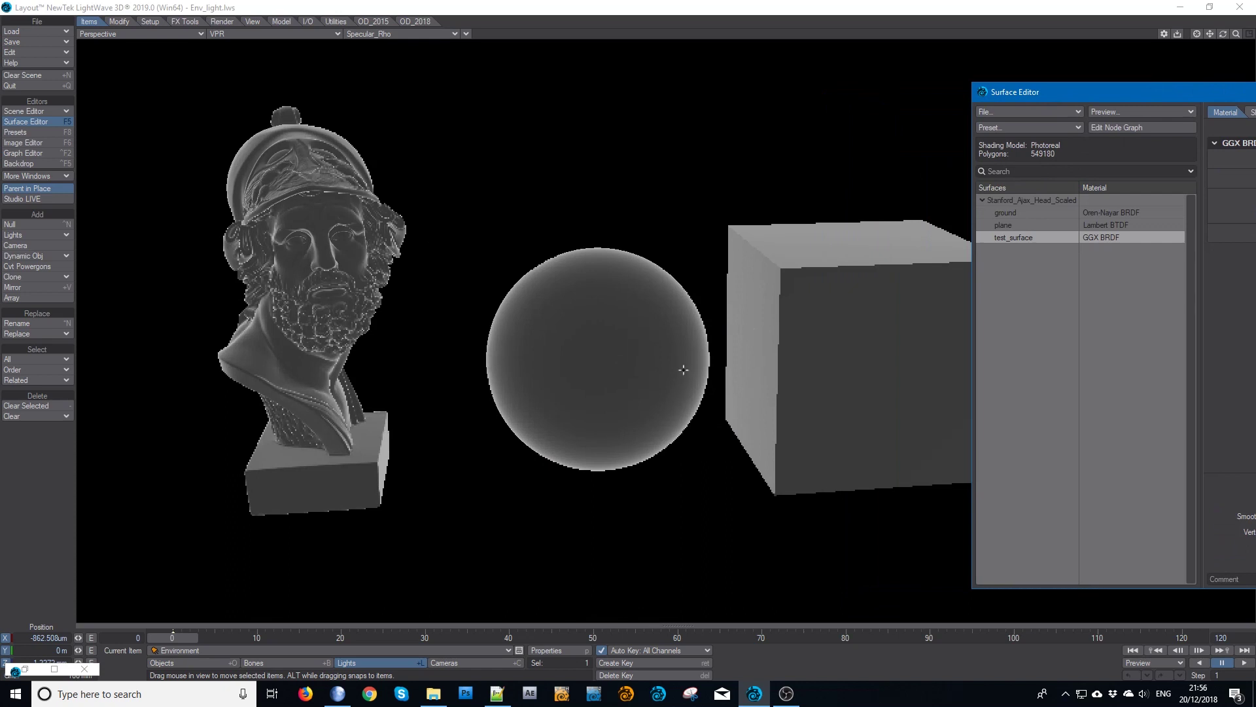
drag(990, 94, 843, 143)
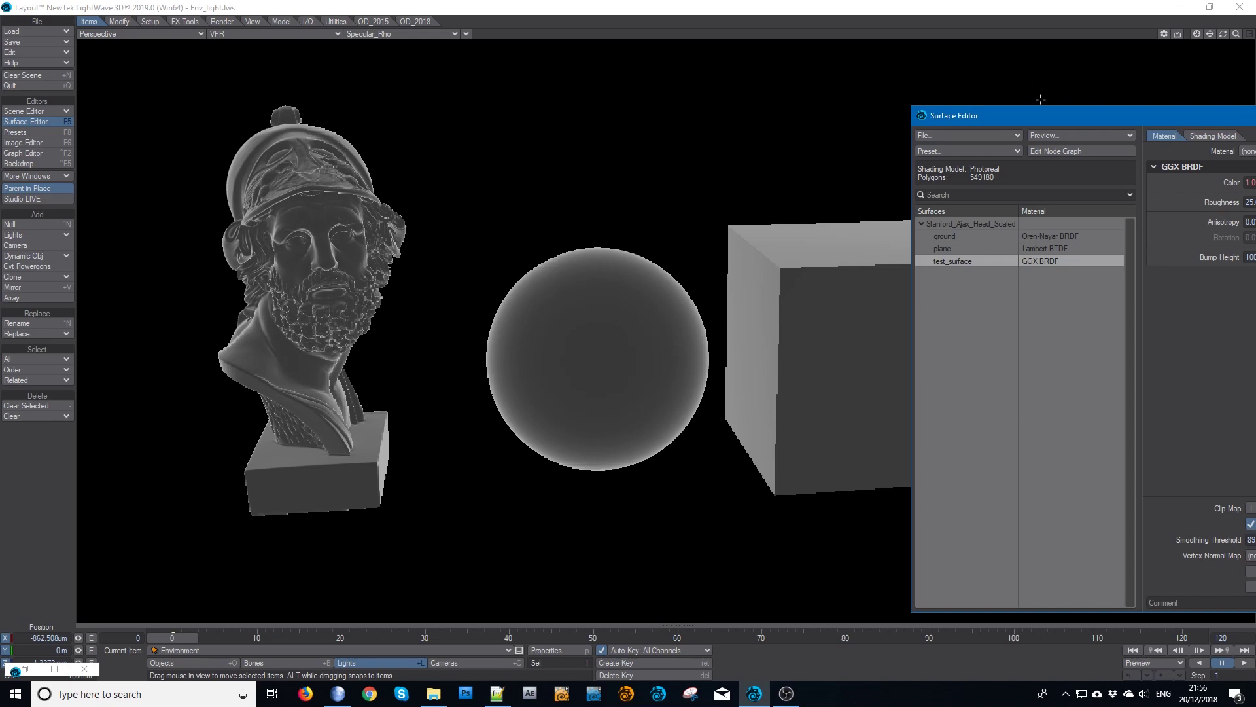
drag(1034, 120, 894, 99)
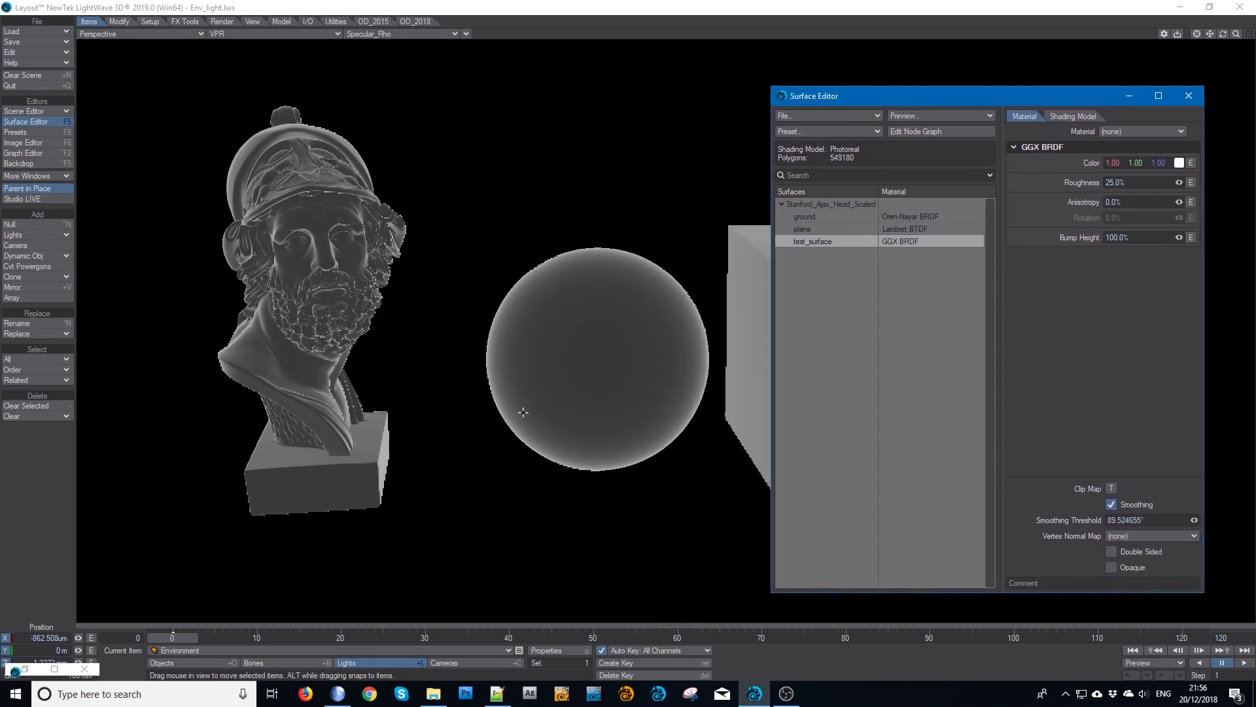
Reopen the node graph and set the GGX BRDF Roughness to 80%
click(955, 131)
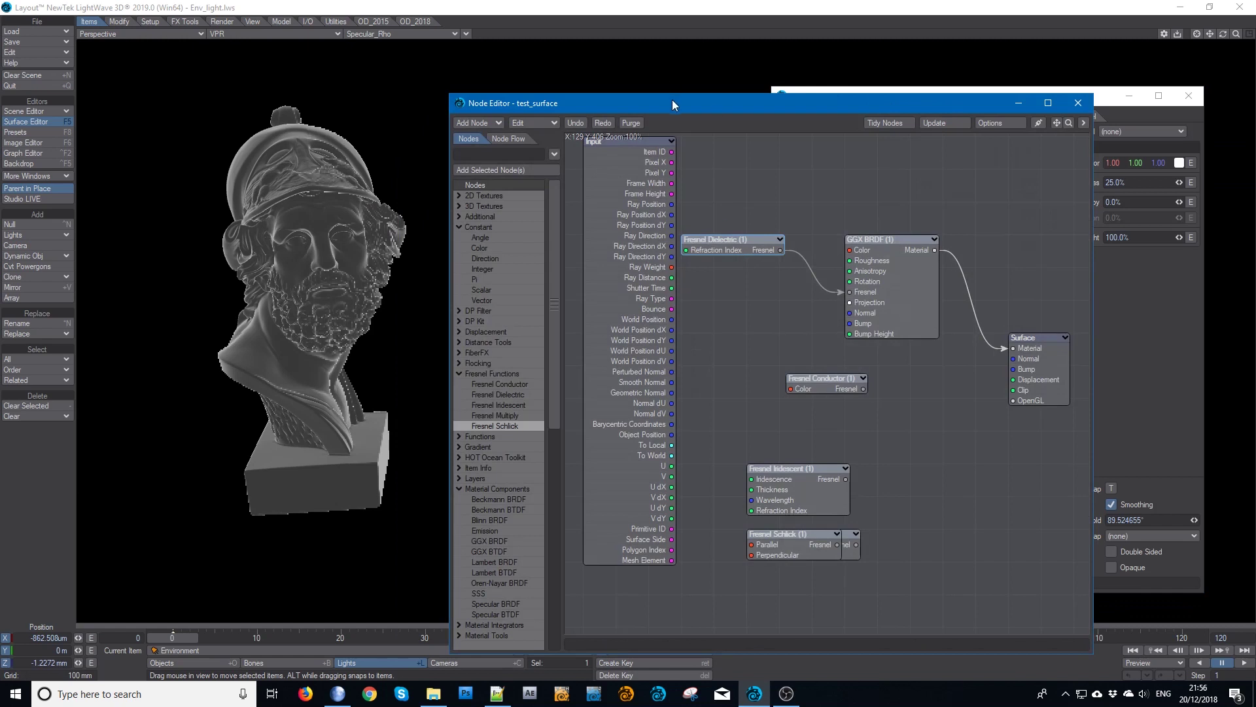
drag(672, 100, 723, 75)
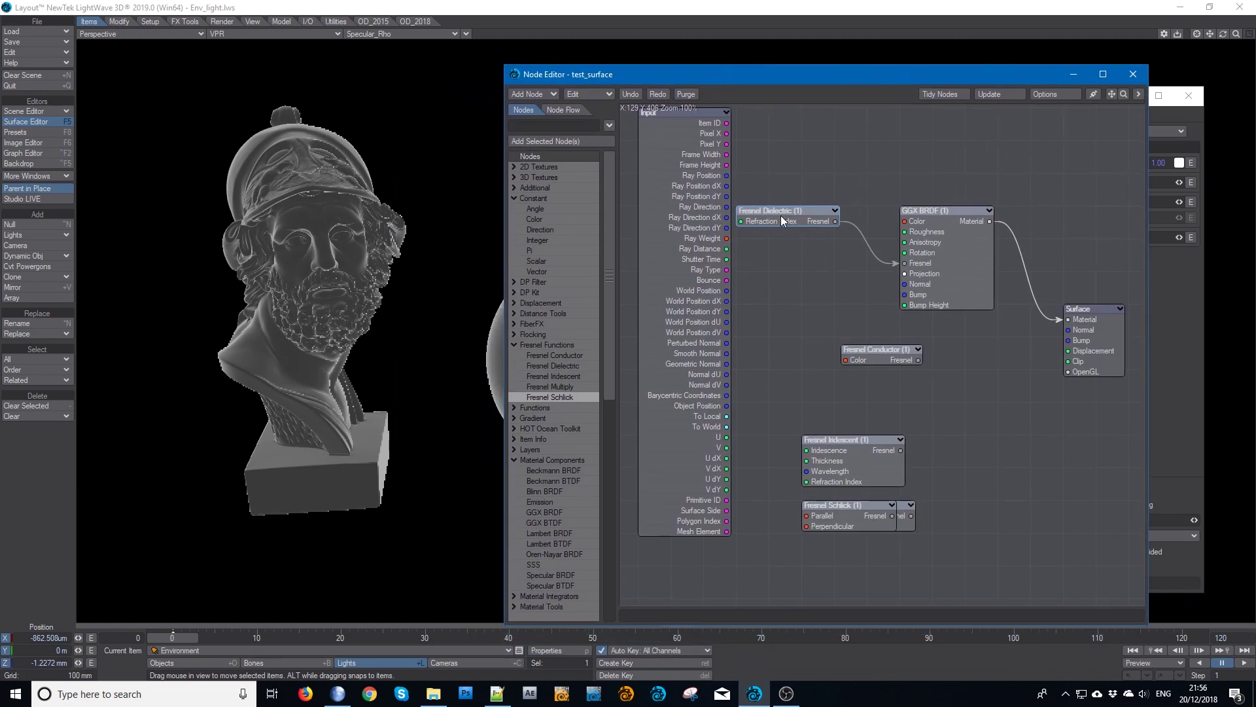
double_click(943, 239)
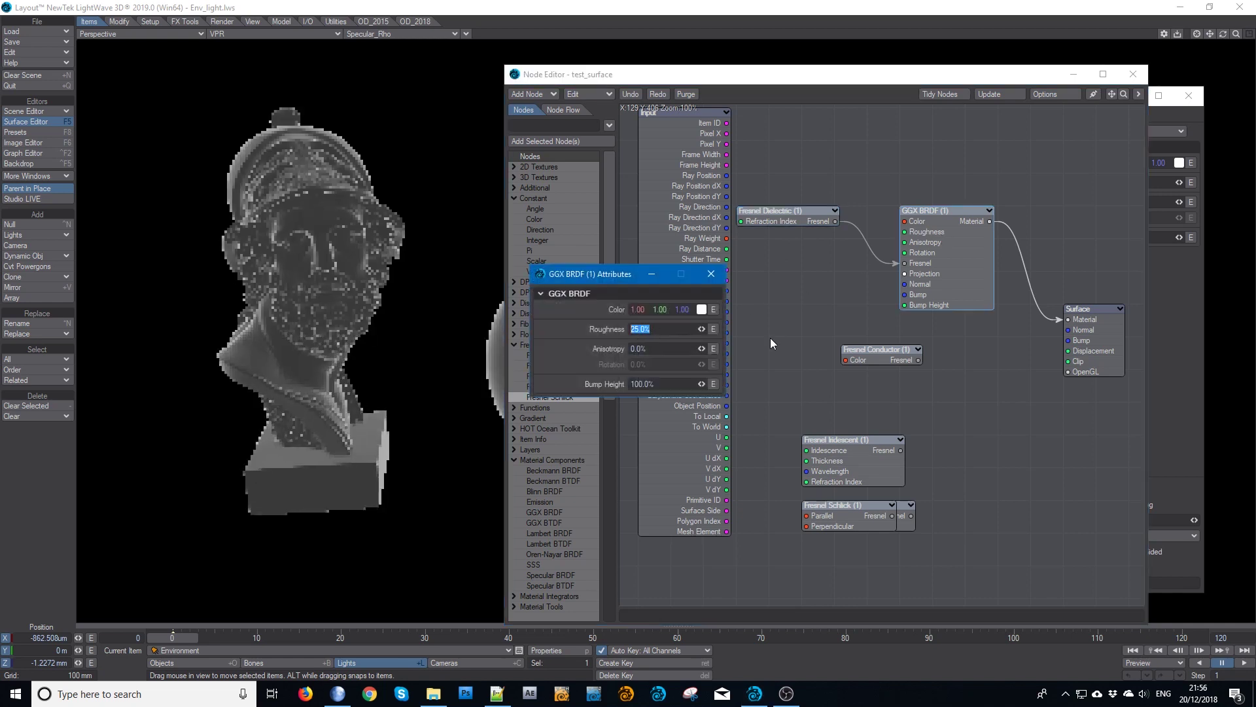
text(80)
key(Tab)
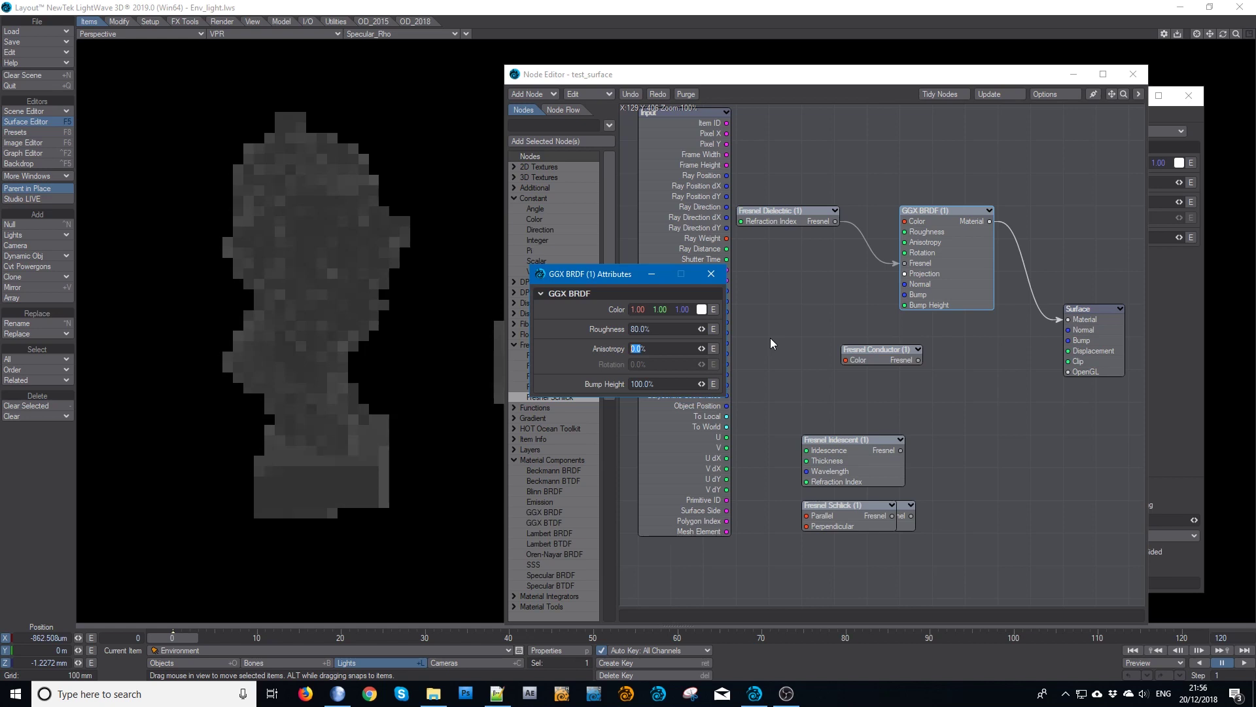
drag(589, 275, 695, 373)
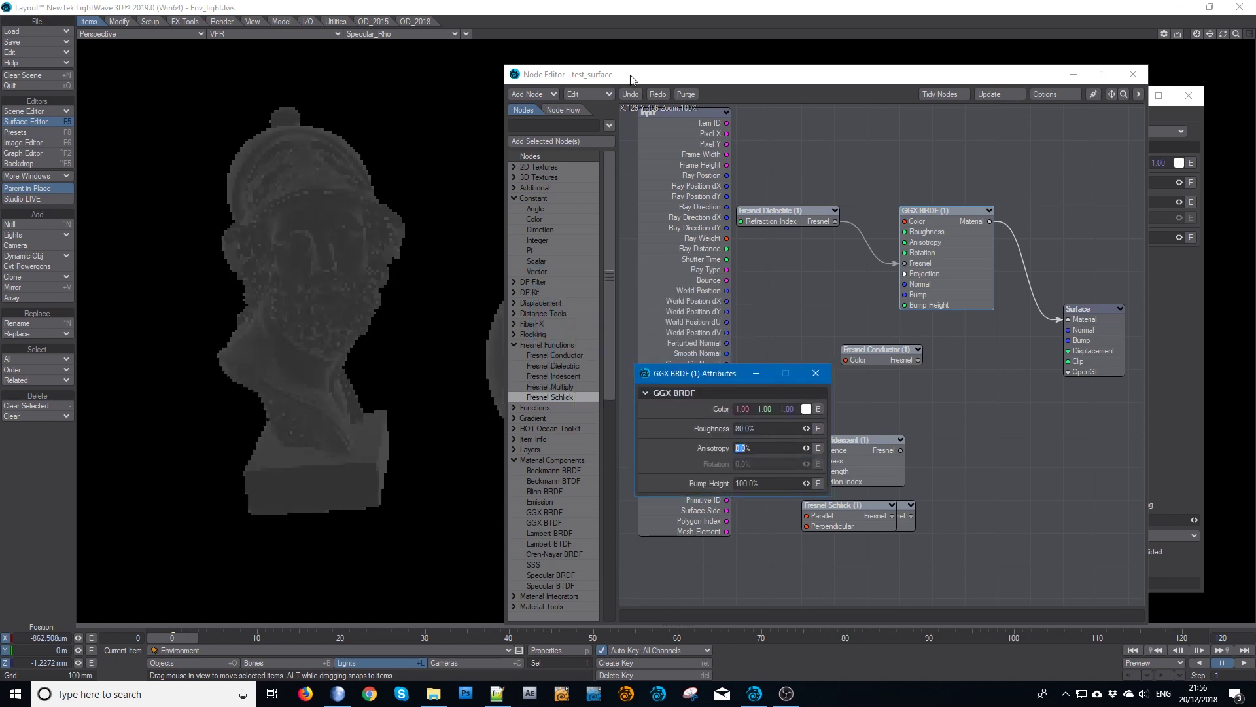
drag(628, 77, 927, 89)
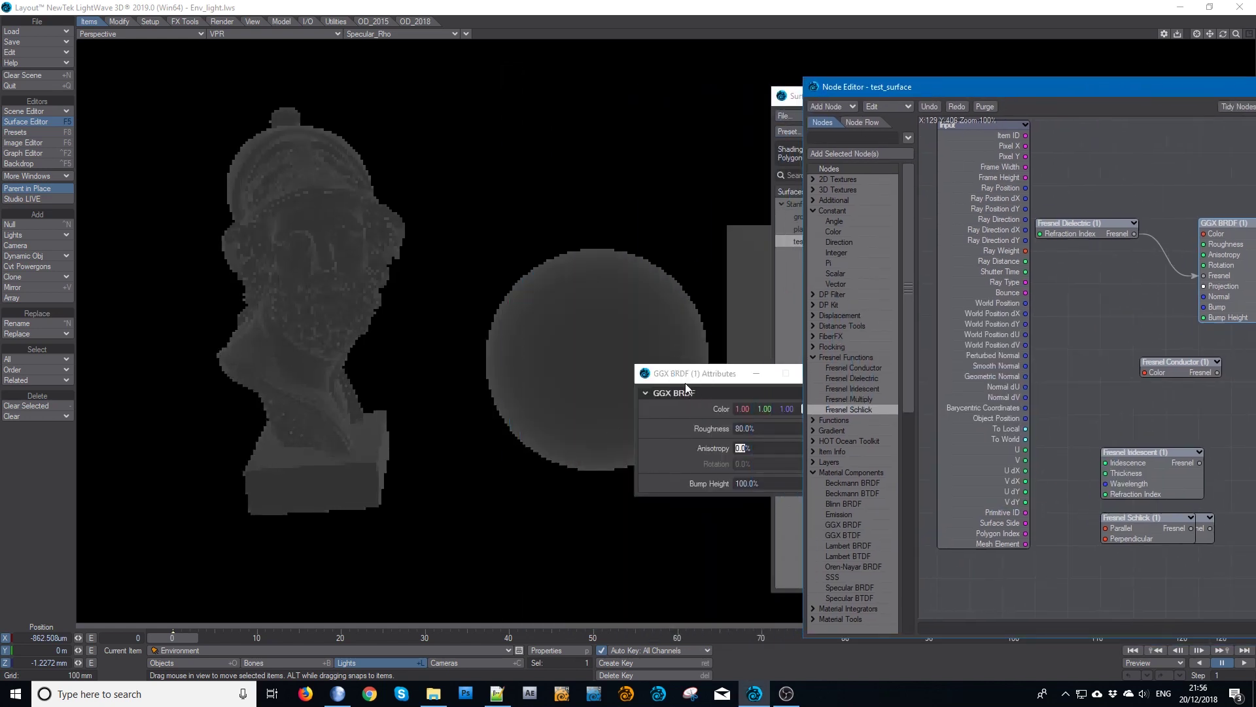
Lower the GGX BRDF Roughness to 10% and return the viewport to Final_Render
click(706, 376)
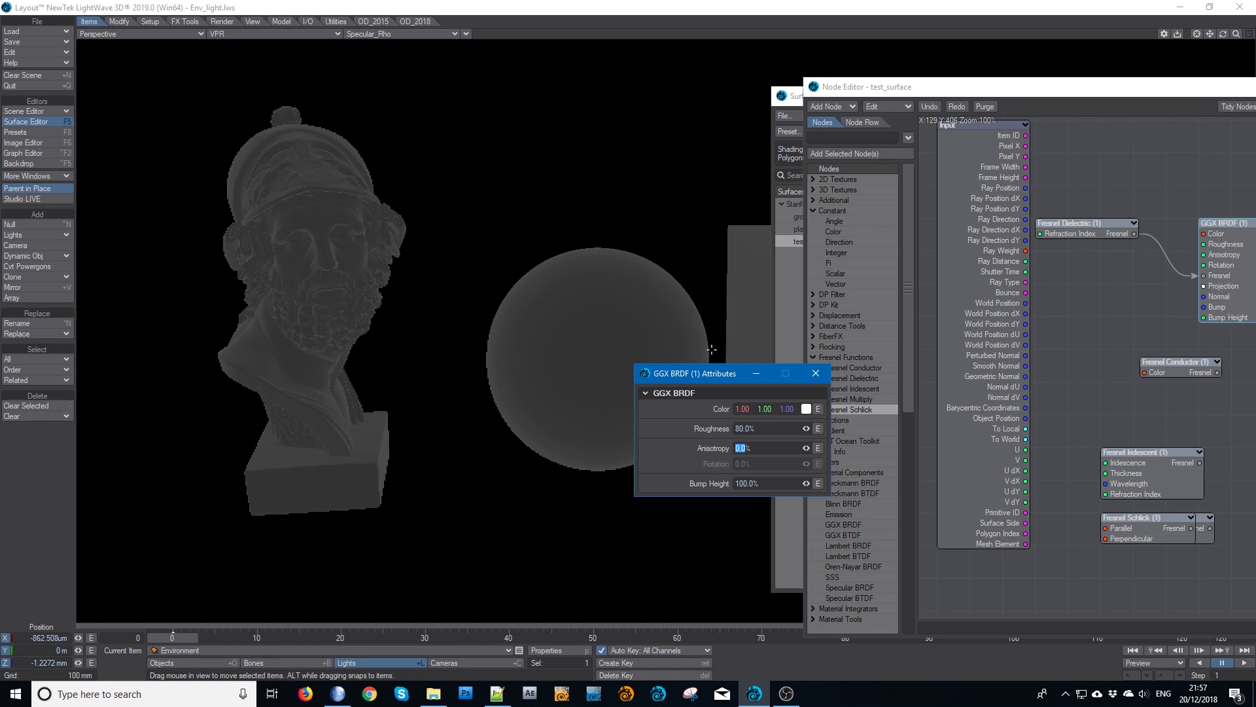
click(745, 427)
key(Tab)
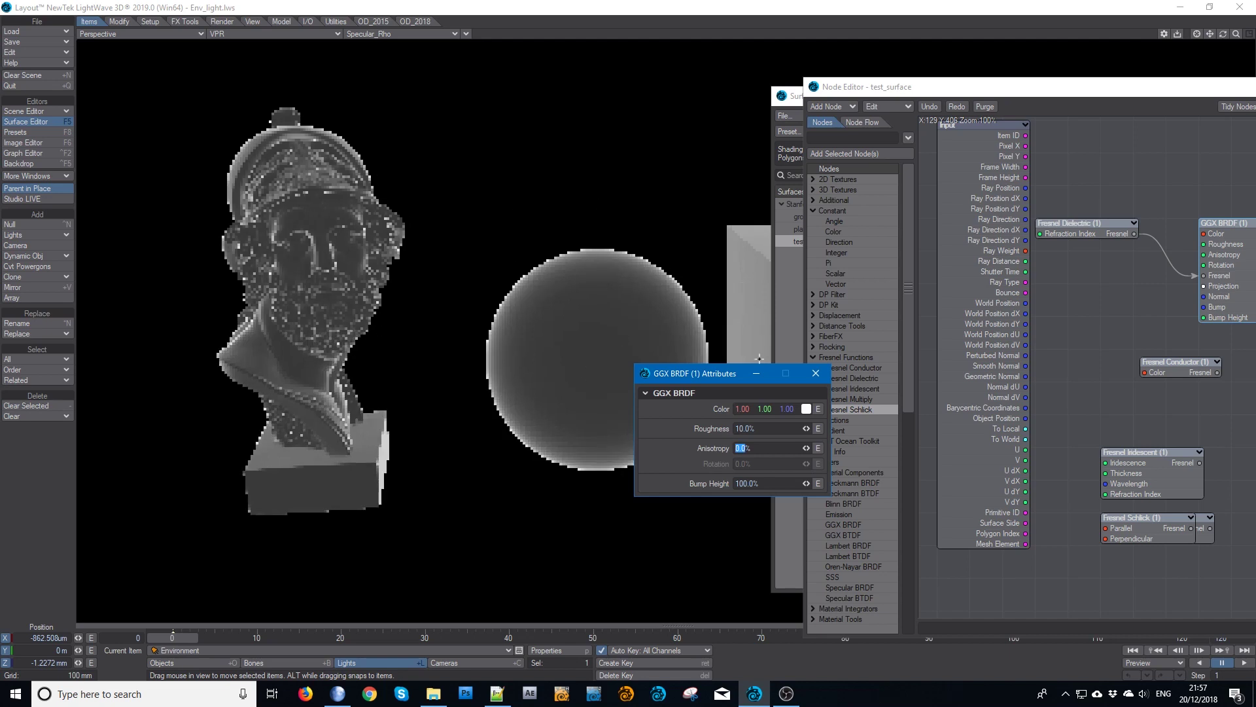
click(816, 374)
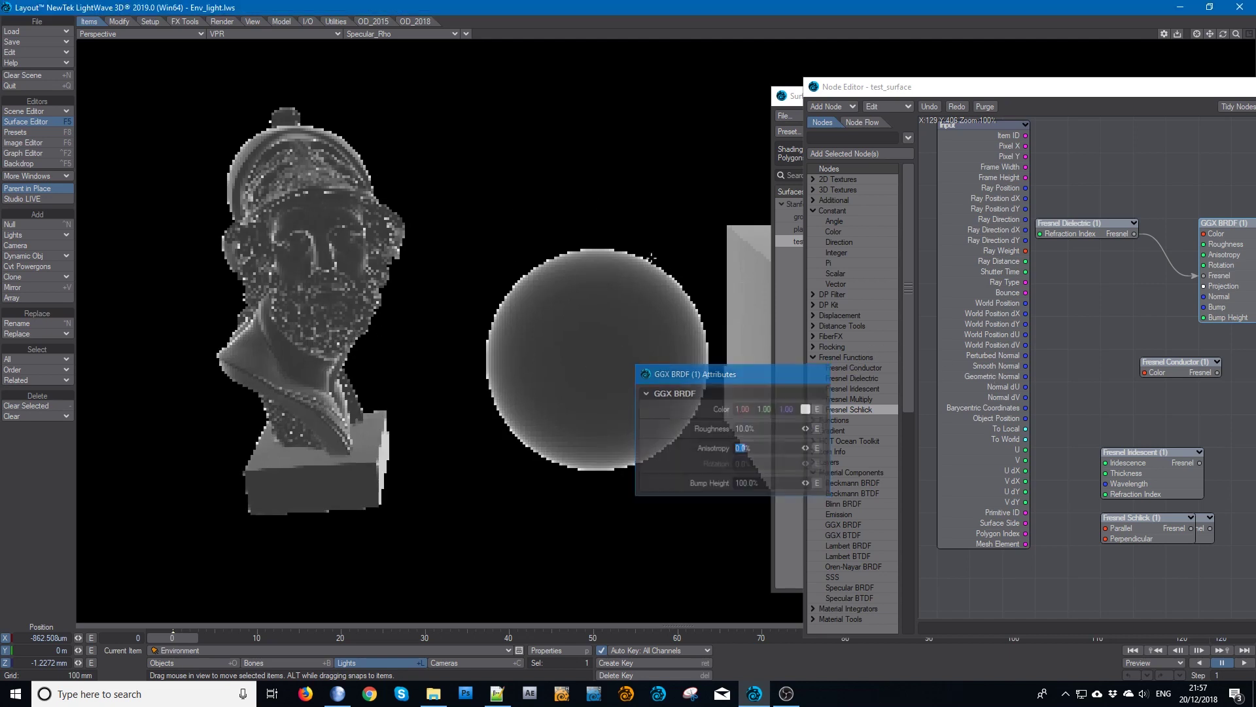
click(388, 34)
key(Escape)
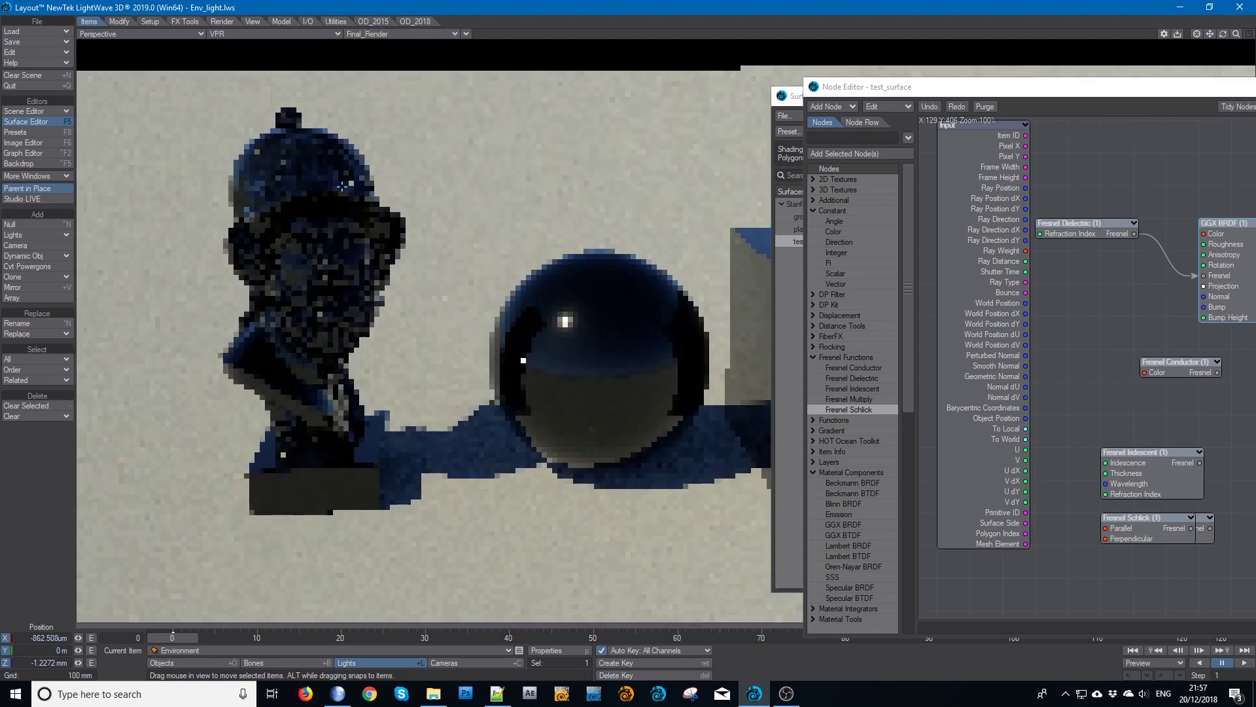
Give the Fresnel Conductor an orange-red color (0.50, 0.10, 0.06) and place it below Fresnel Dielectric
drag(1196, 370, 1216, 283)
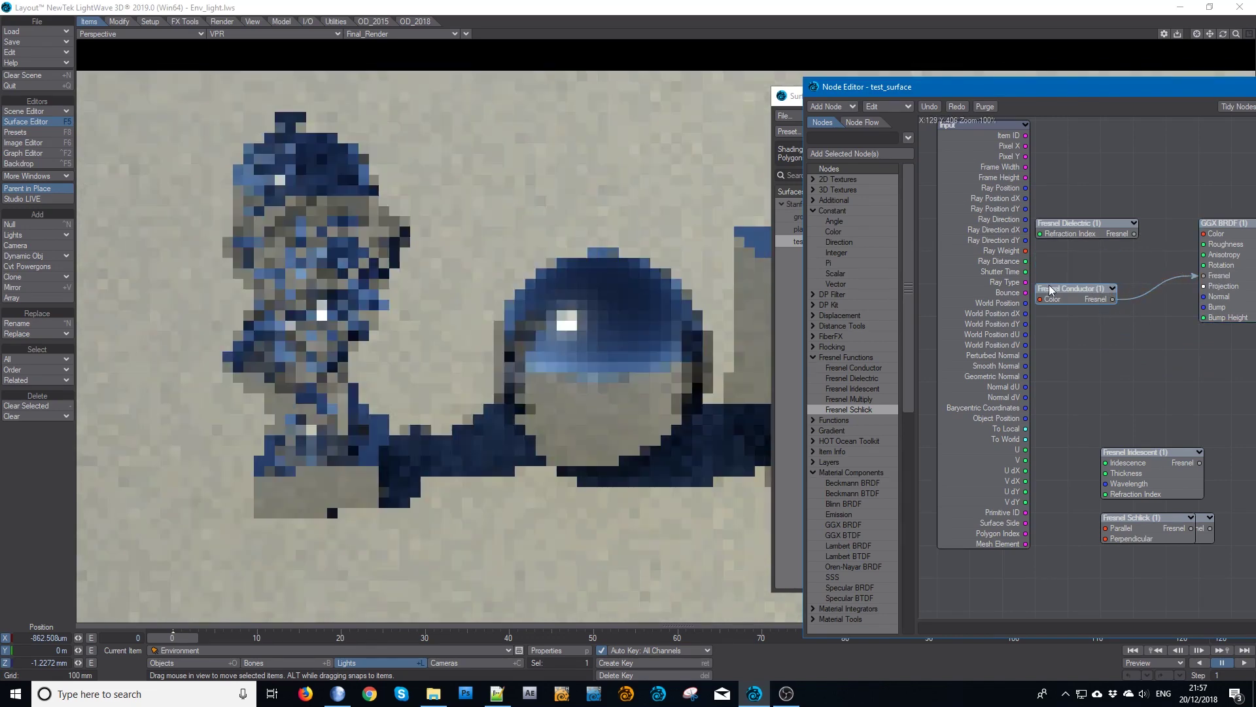
double_click(1082, 301)
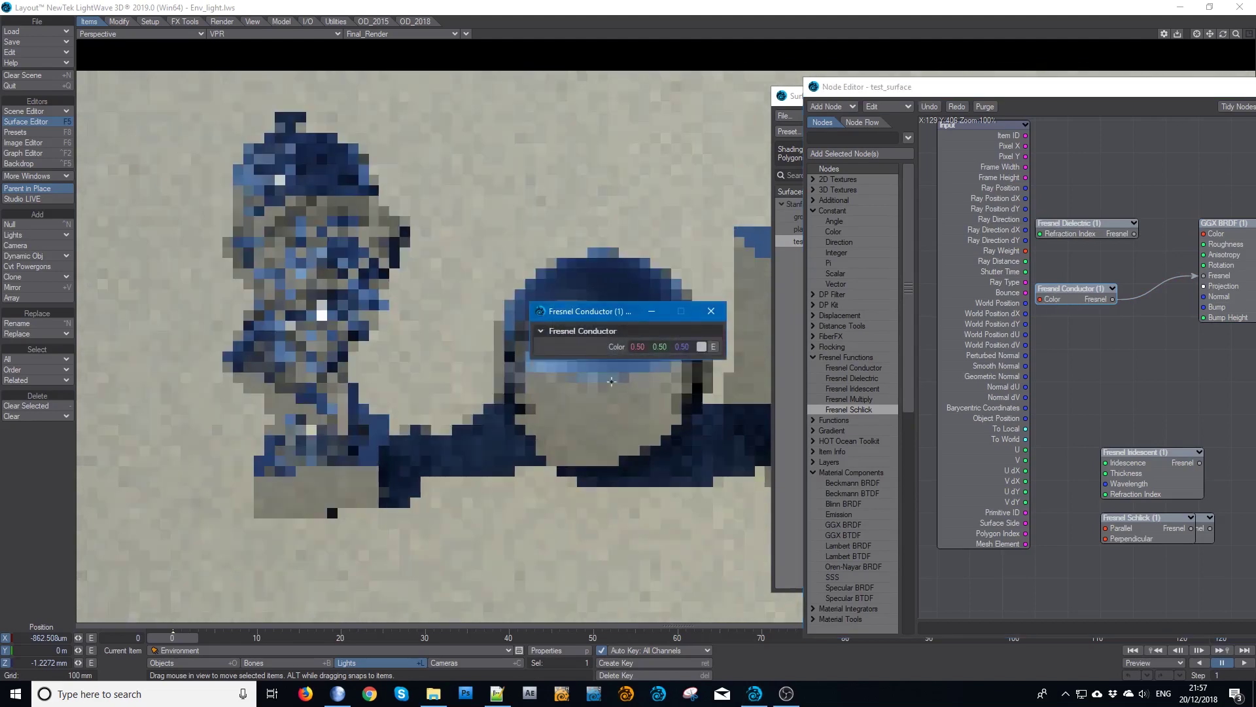
click(700, 346)
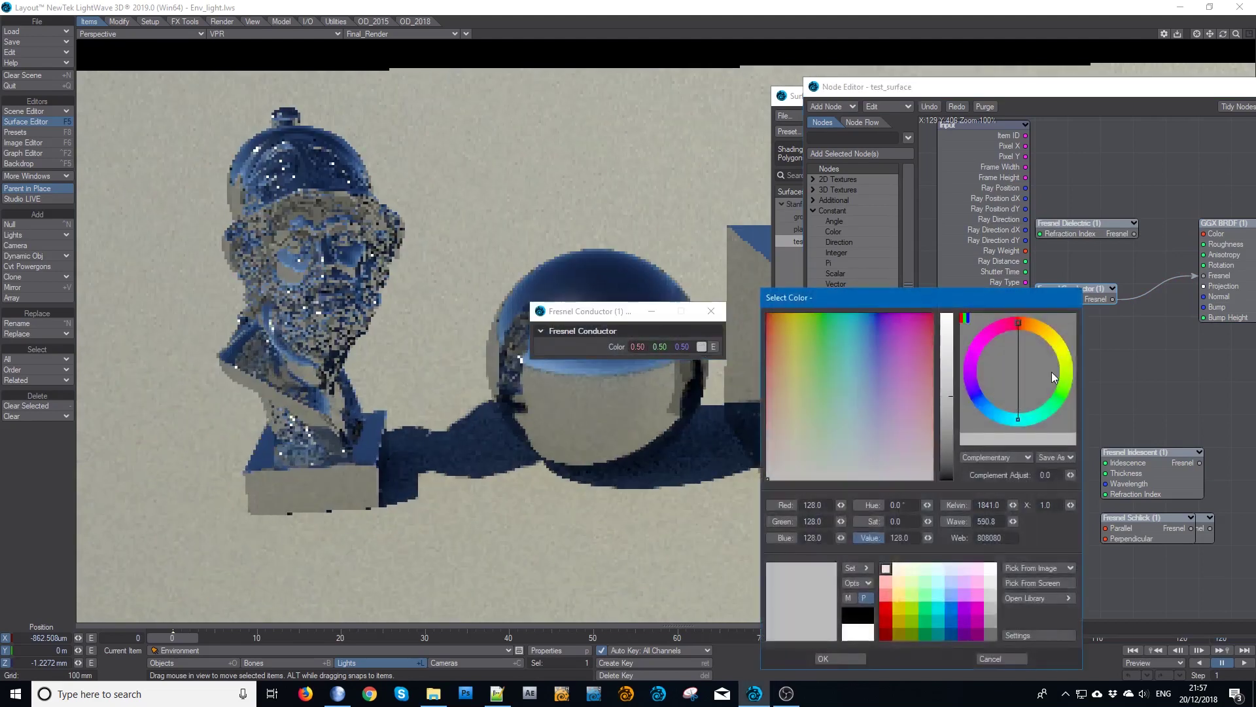
drag(789, 334, 768, 331)
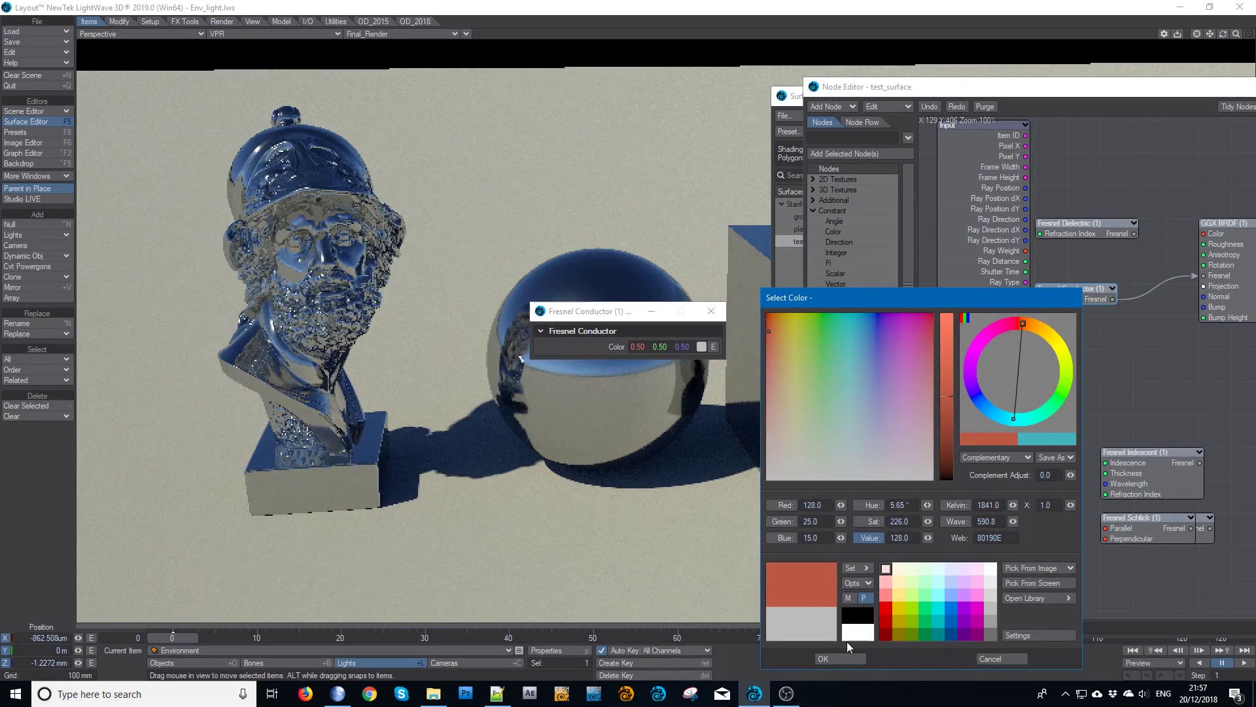
click(834, 657)
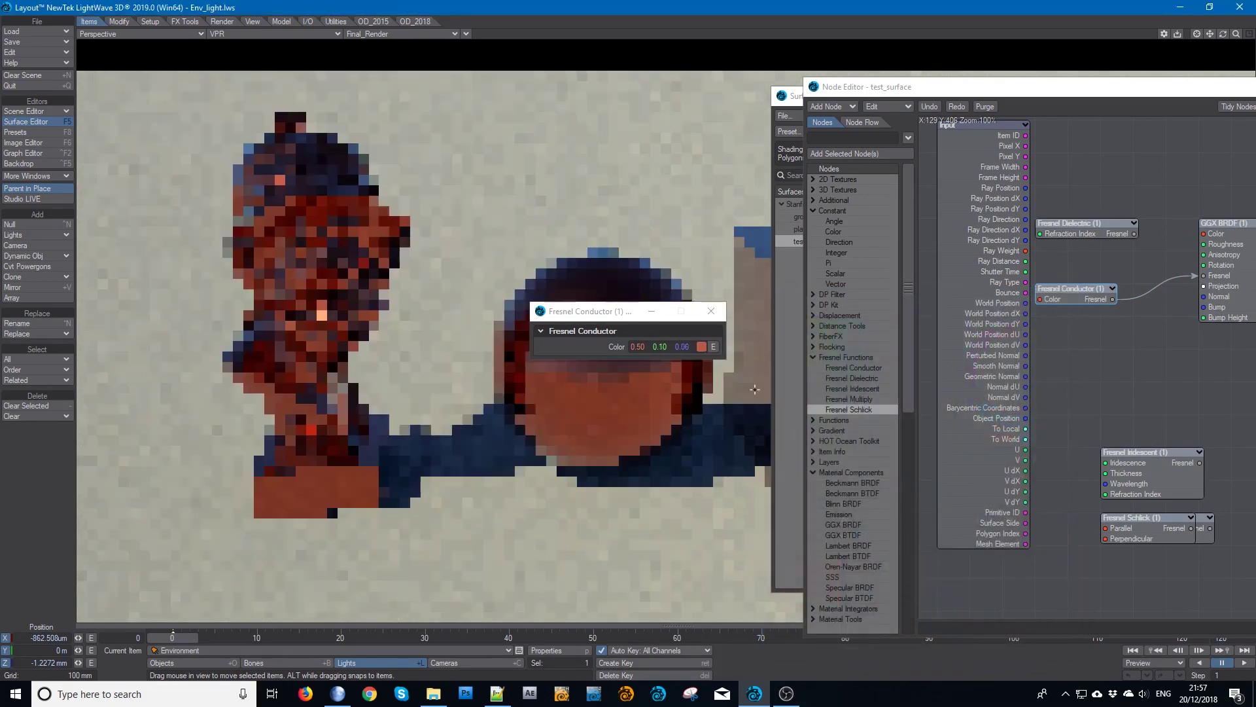
click(711, 311)
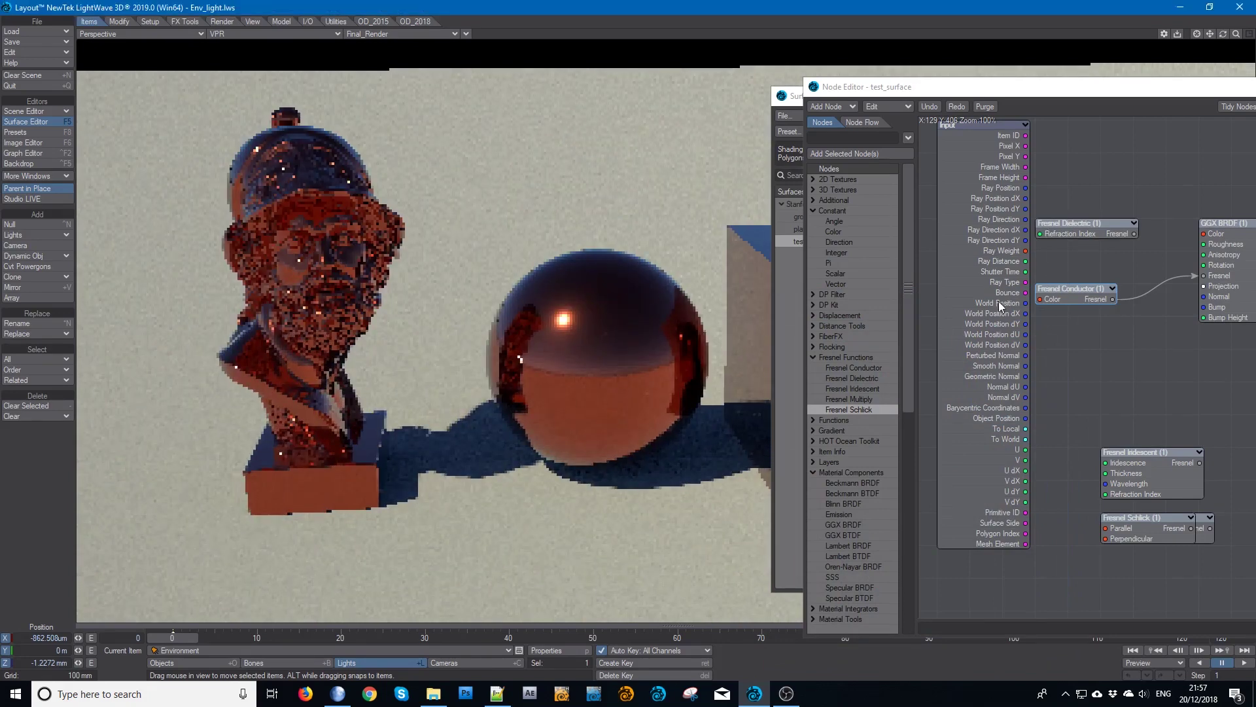
drag(1069, 300, 1076, 272)
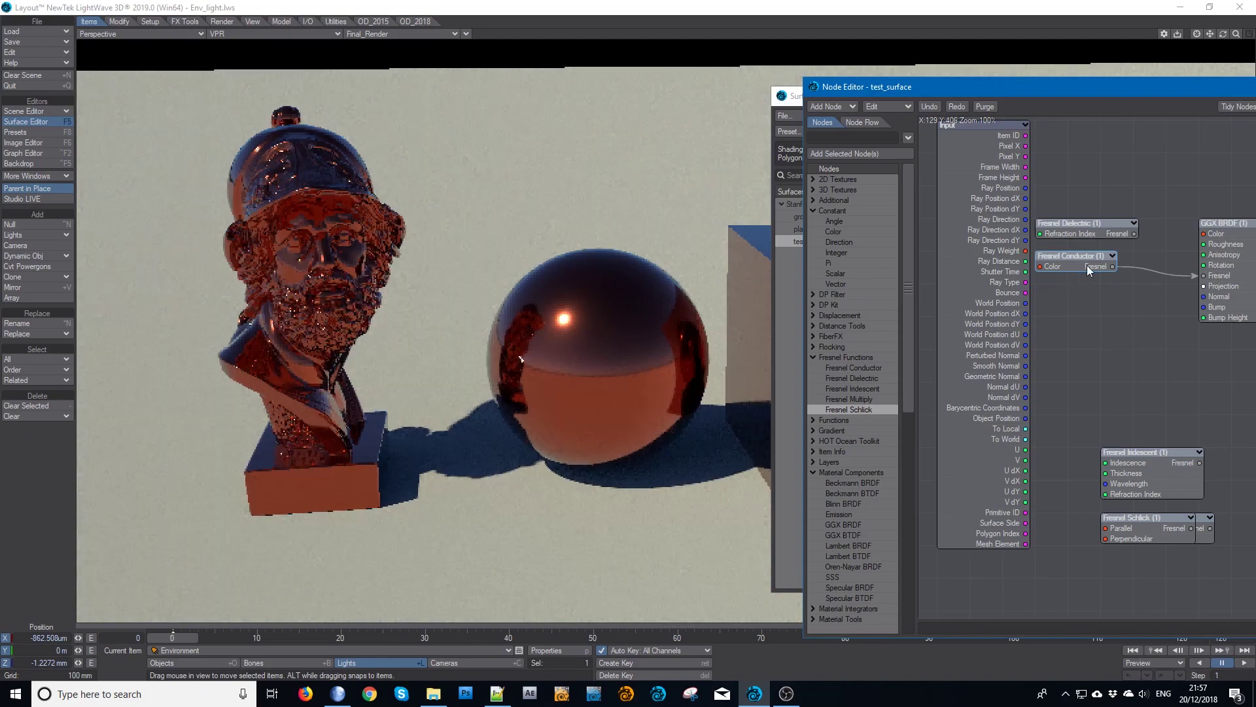
Show the Specular_Rho buffer and set the GGX BRDF Roughness to 50%
click(385, 33)
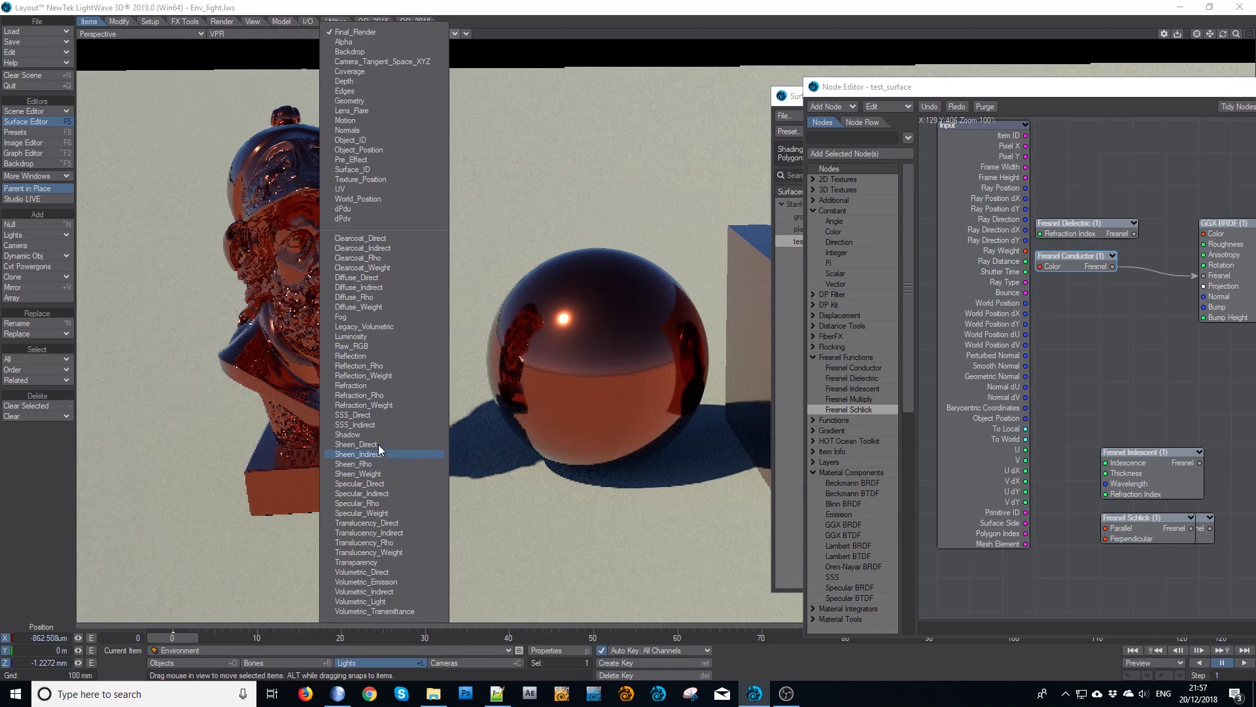
click(383, 509)
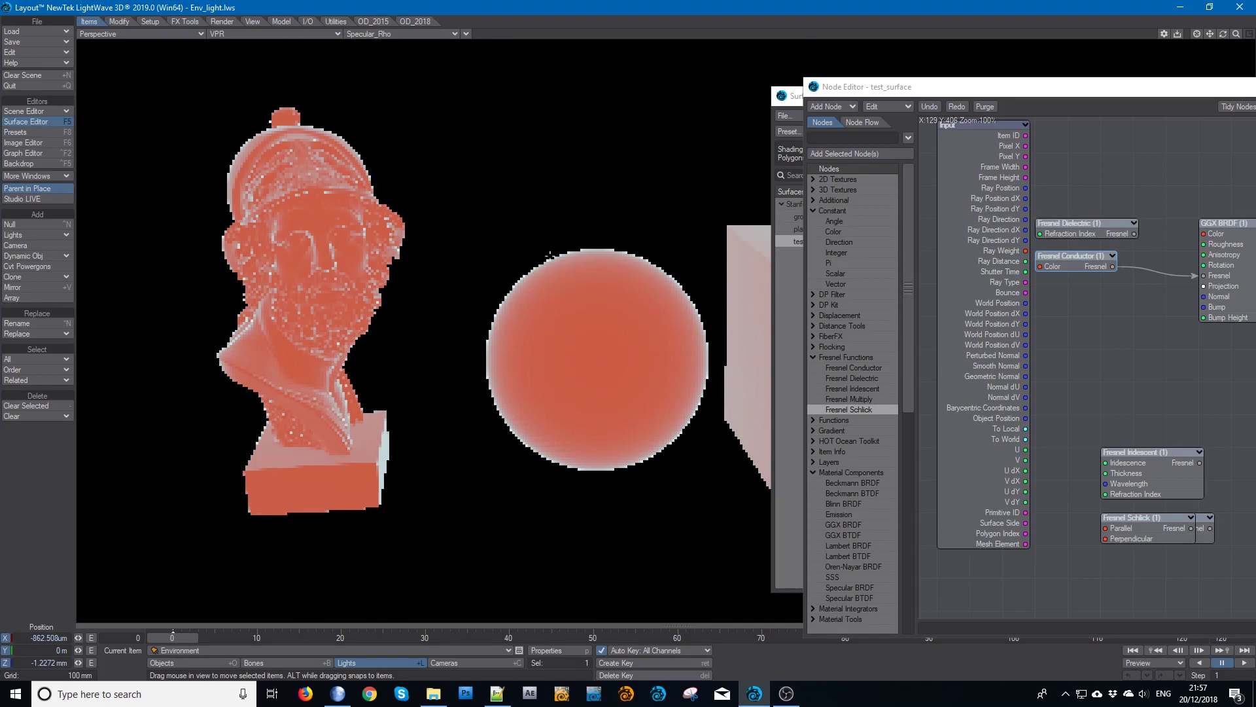
double_click(1242, 244)
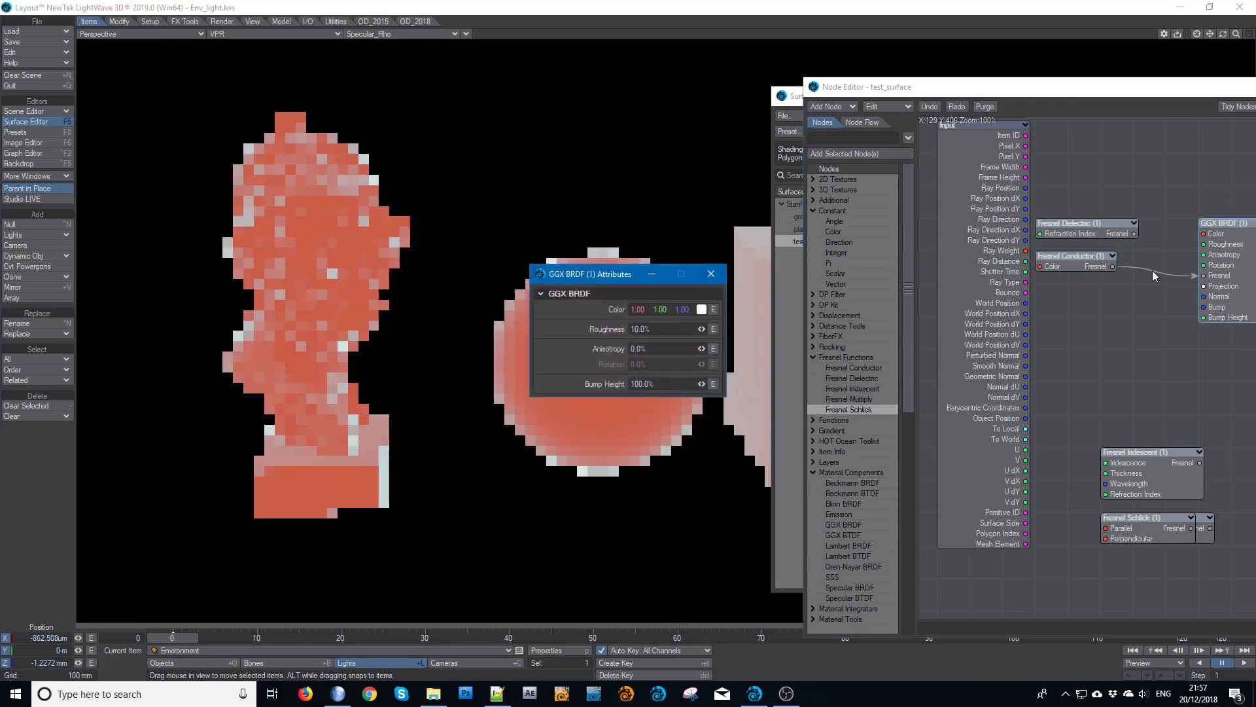
click(622, 329)
text(50)
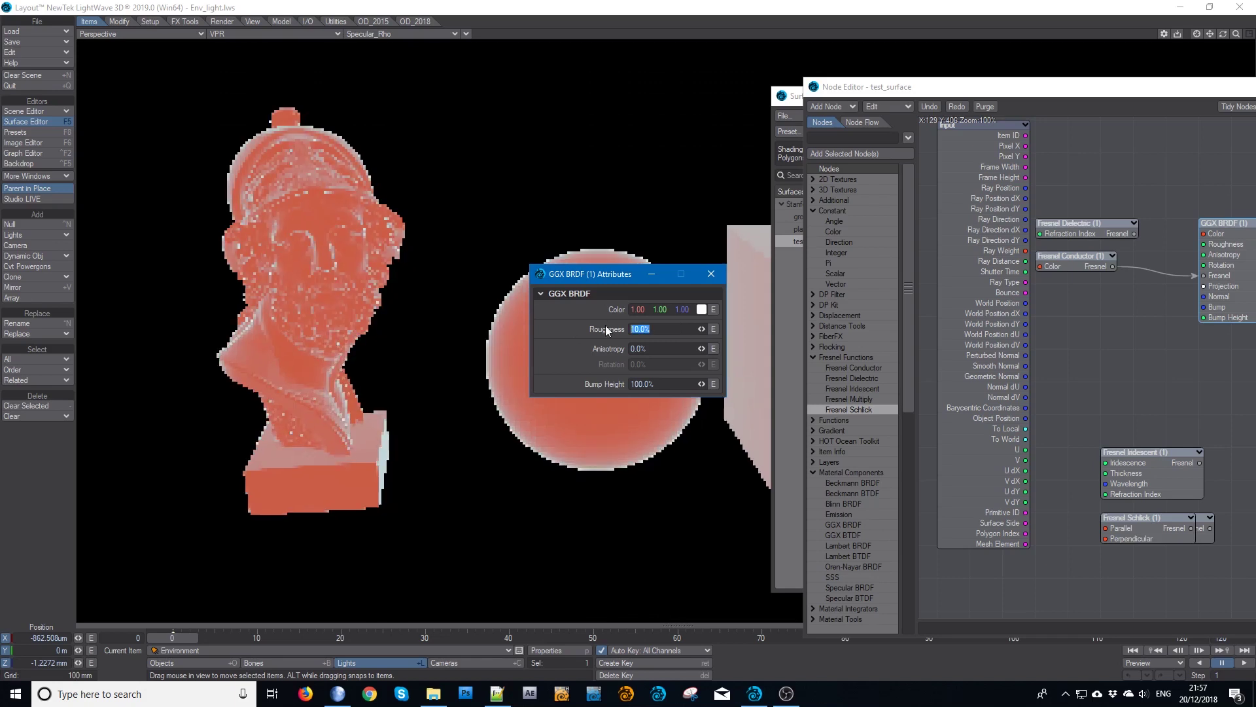
key(Tab)
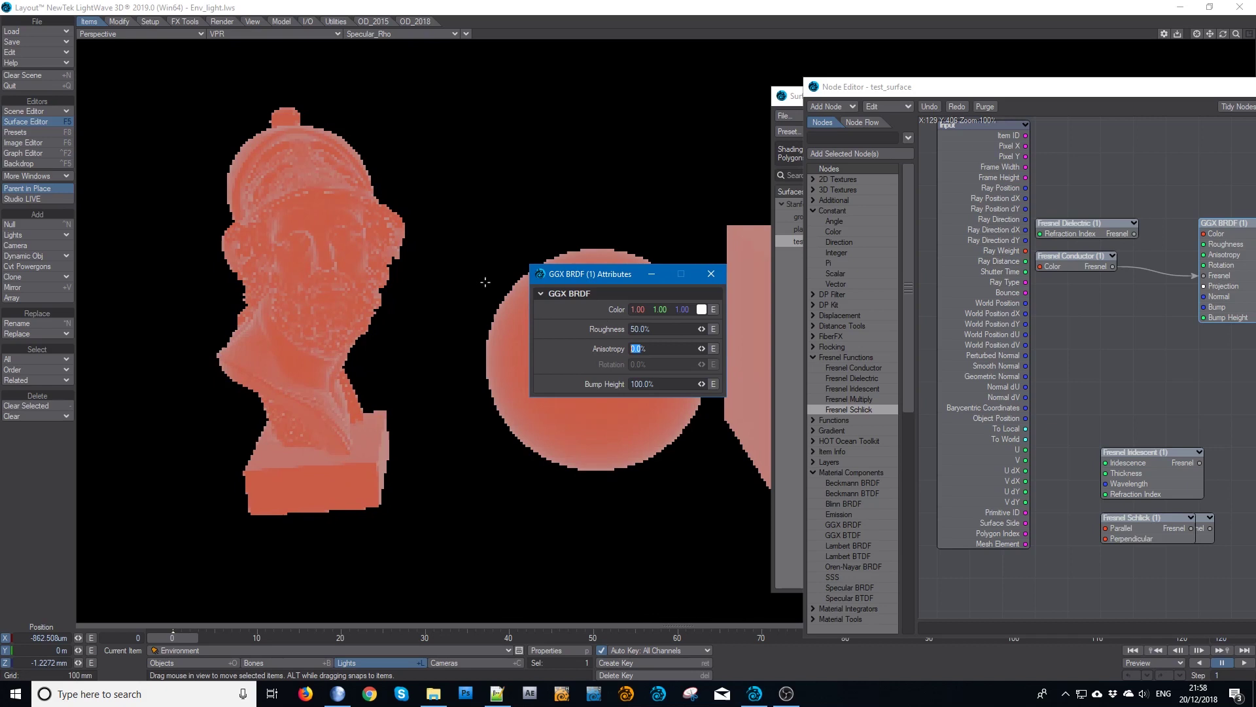
drag(592, 278, 693, 370)
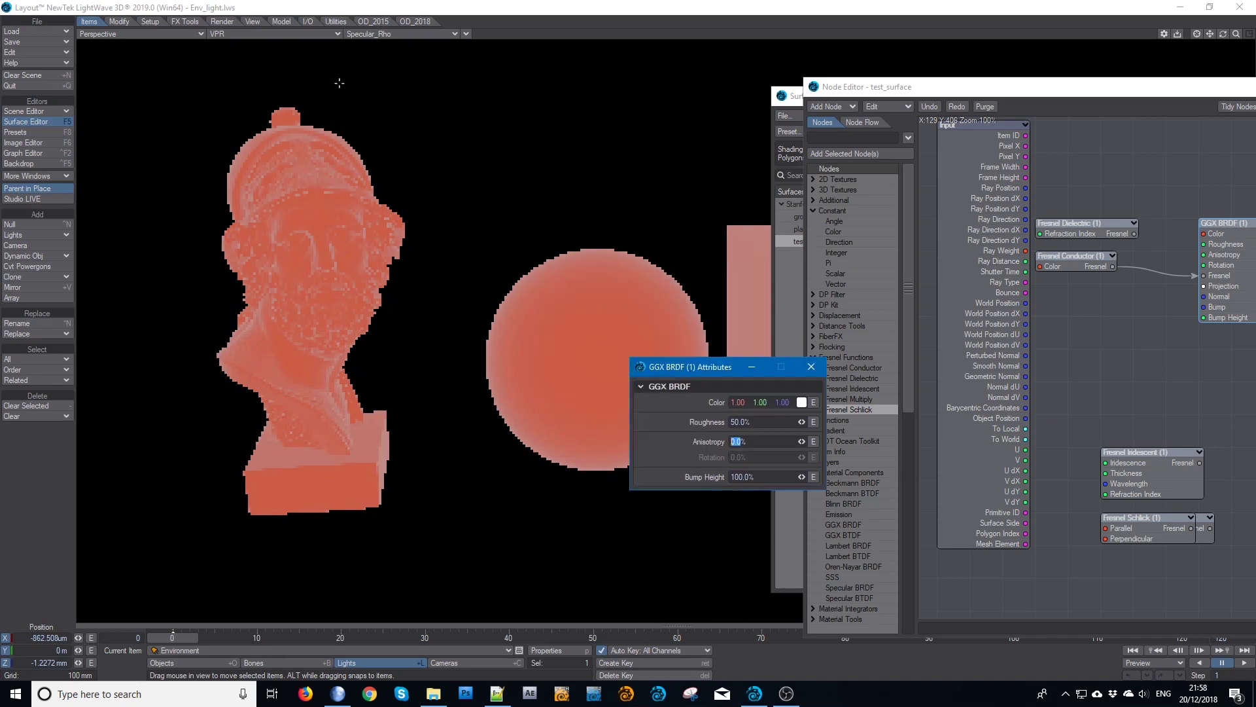
Return the viewport to Final_Render, close the GGX BRDF settings, and move Fresnel Schlick up
click(370, 35)
click(360, 17)
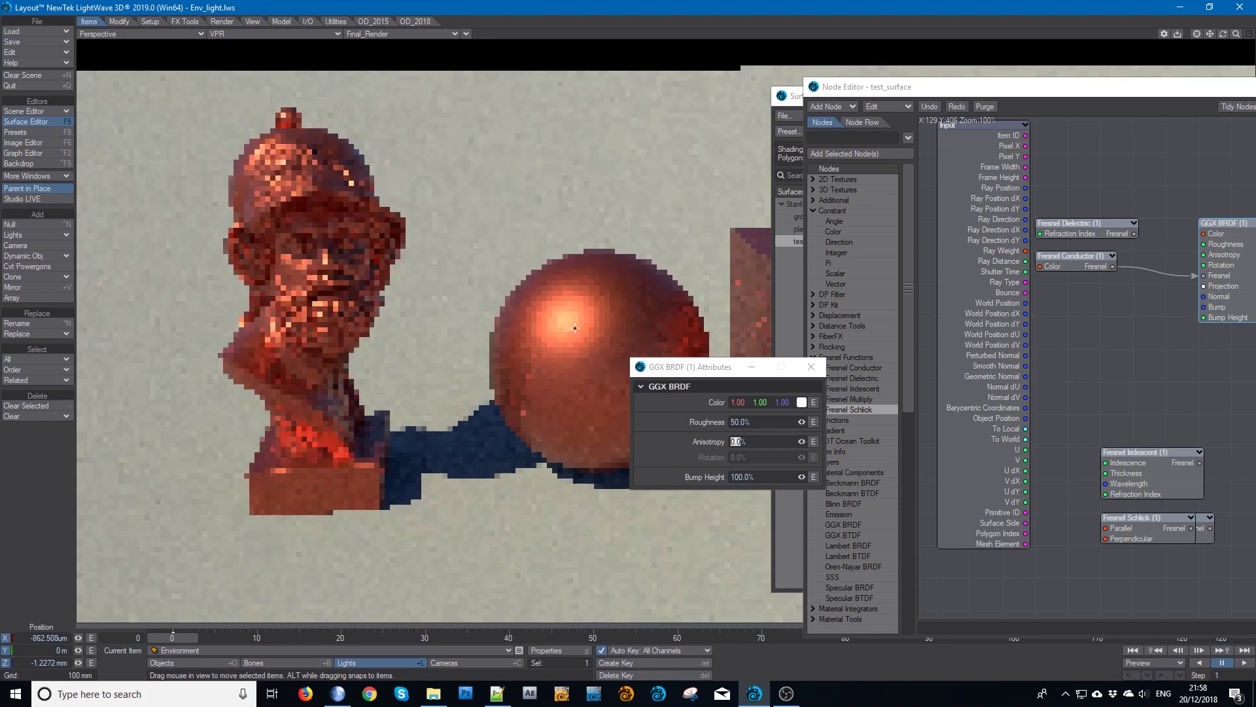
drag(716, 367, 1067, 400)
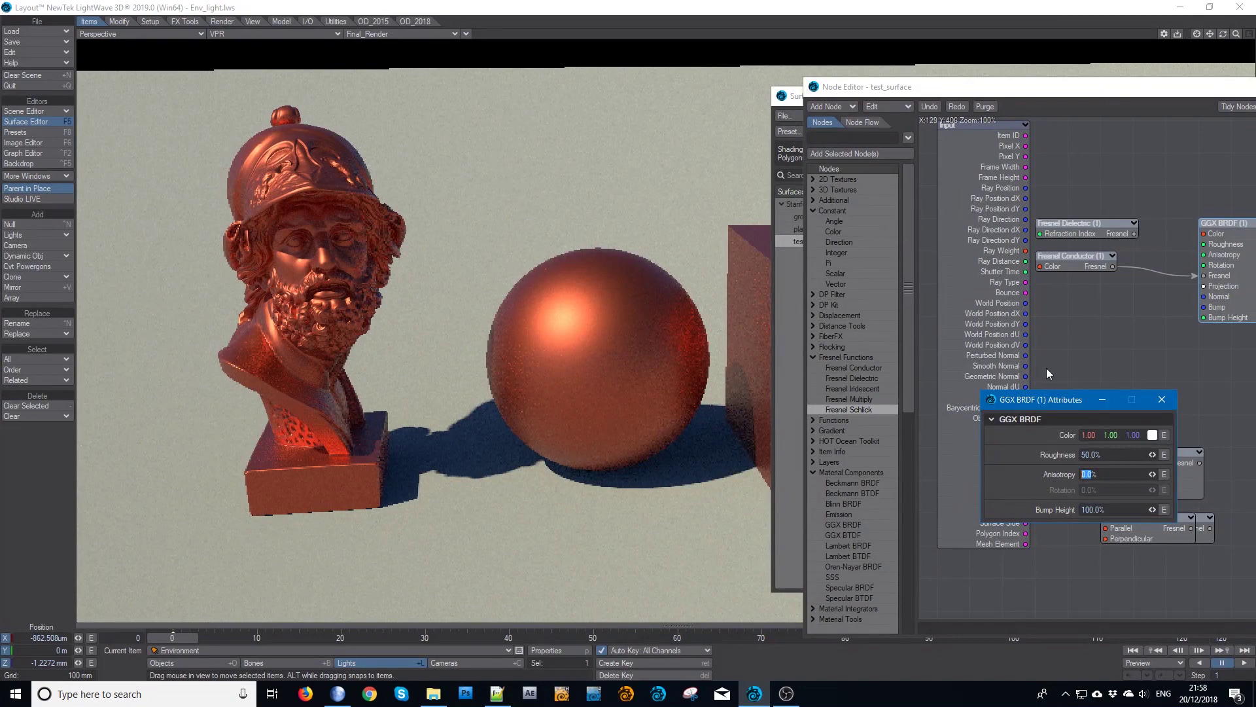
click(1162, 400)
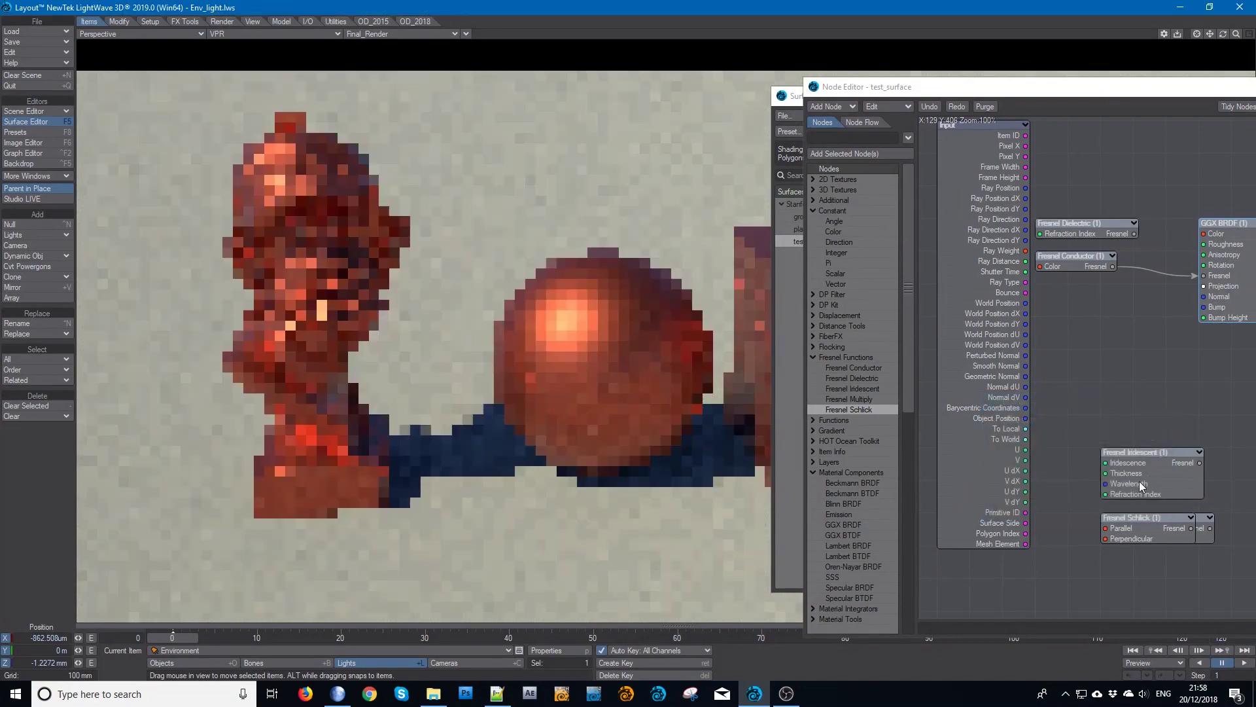
drag(1140, 534, 1202, 275)
Open the Fresnel Schlick settings, showing Parallel 0.05 and Perpendicular 1.00
drag(1111, 335, 1078, 335)
double_click(1229, 258)
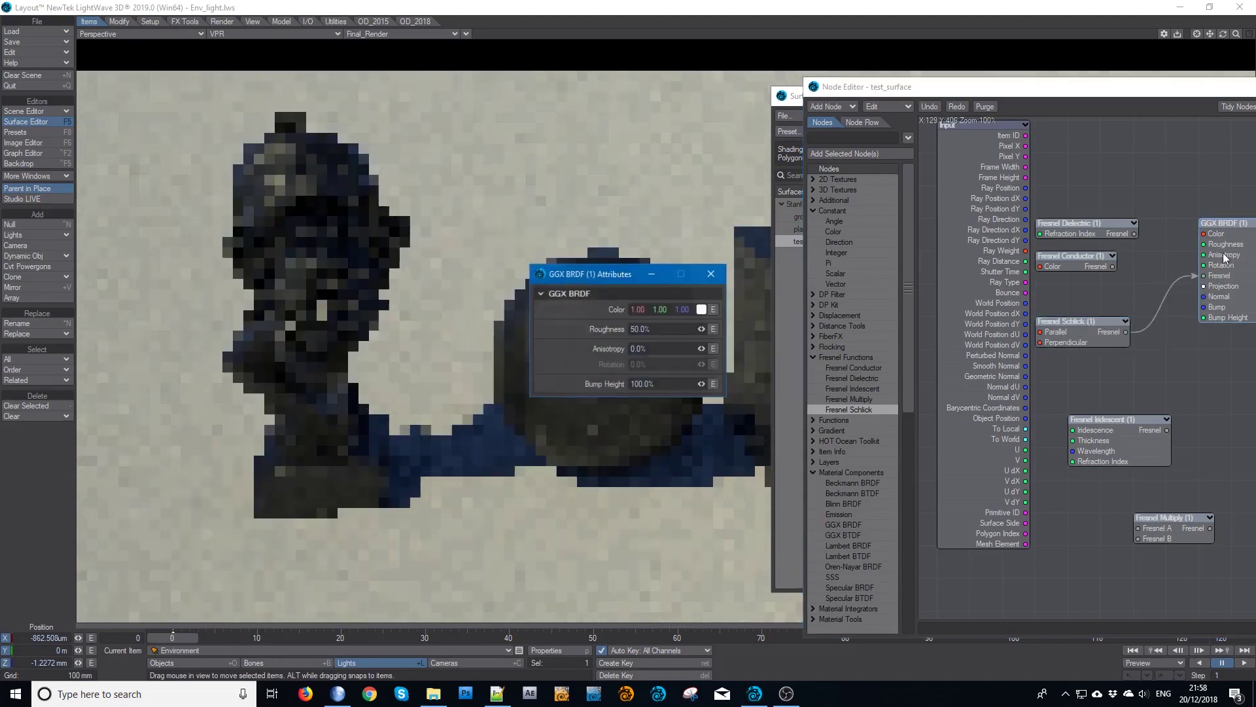
click(713, 273)
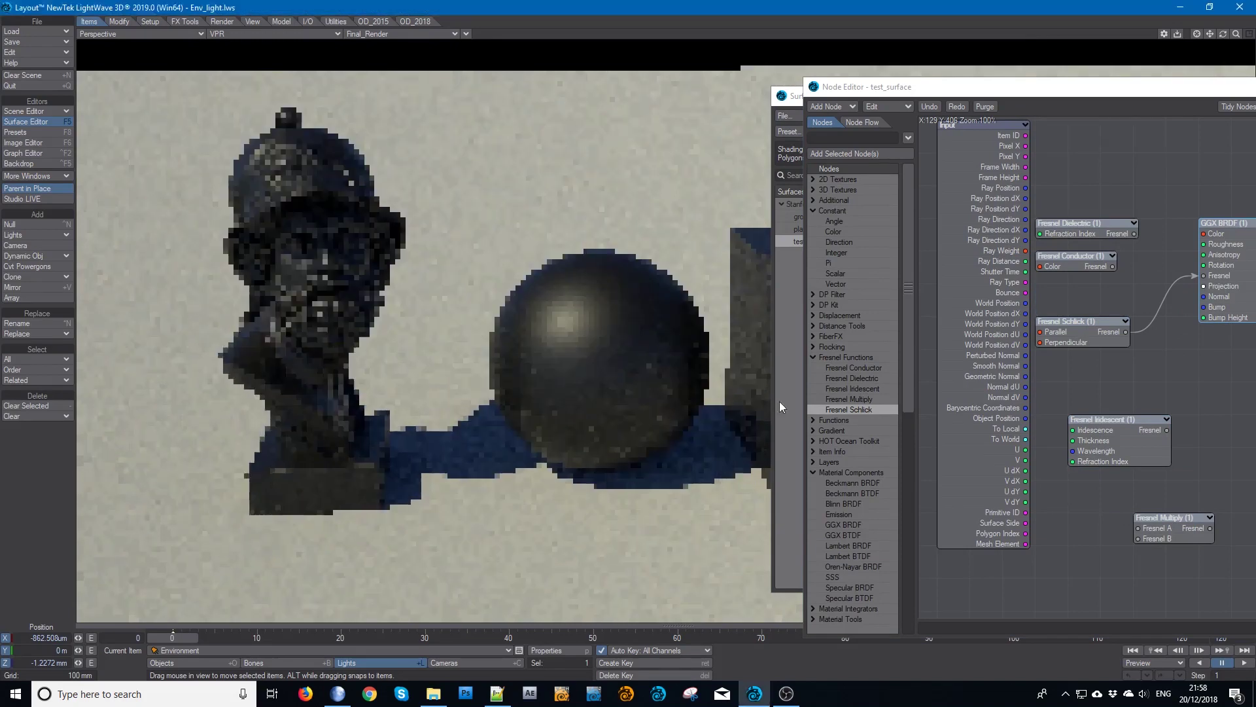
scroll(885, 395, down, 10)
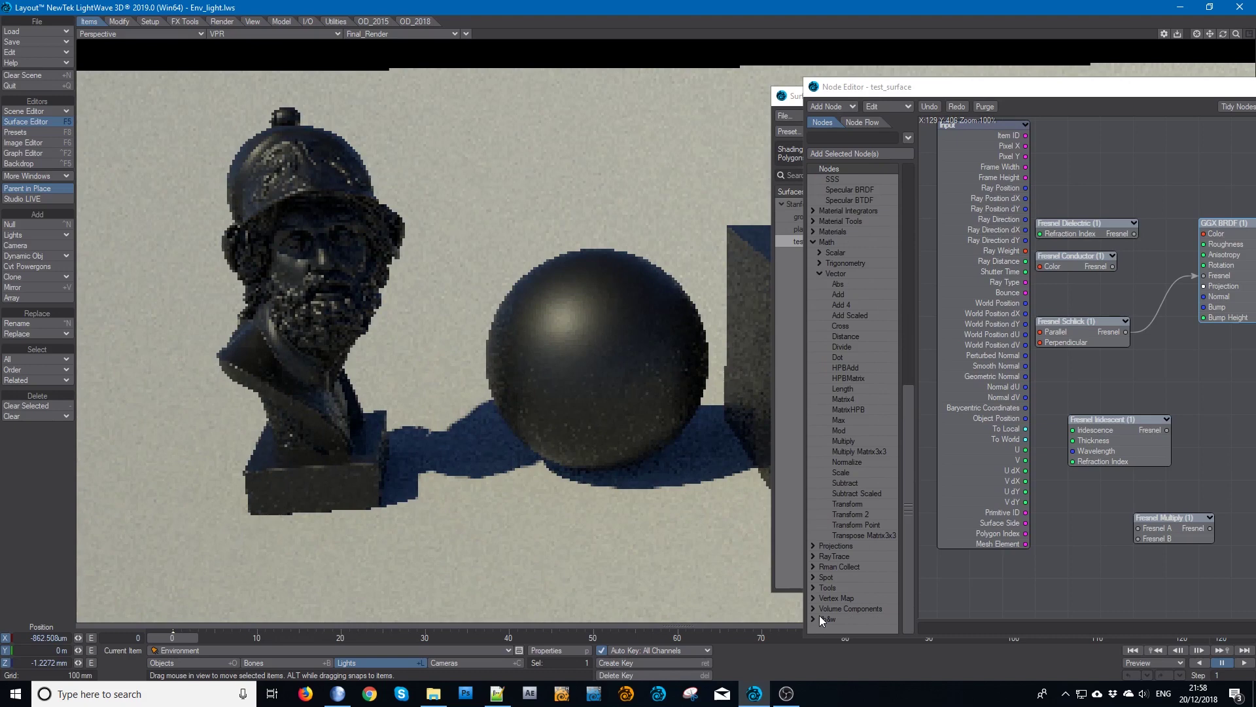
double_click(1080, 327)
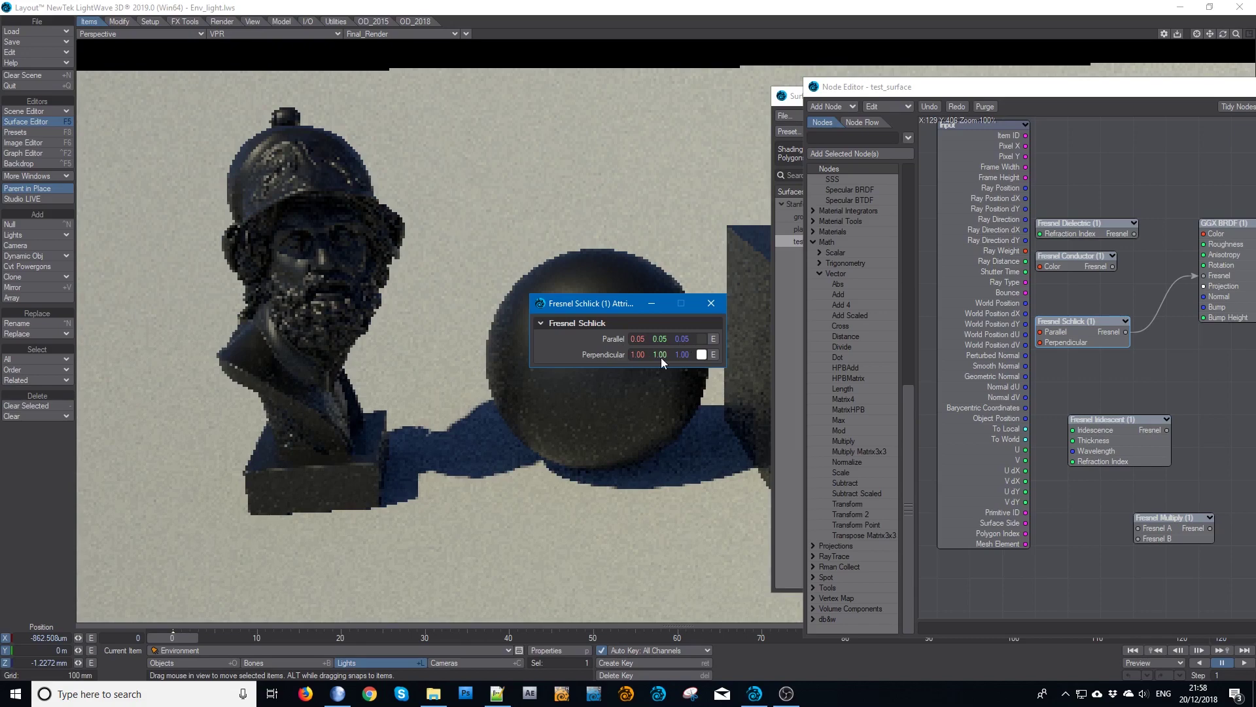
Make the Fresnel Schlick Parallel colour orange
click(702, 338)
mouse_move(1022, 324)
mouse_down()
mouse_move(1046, 330)
mouse_move(1032, 325)
mouse_up()
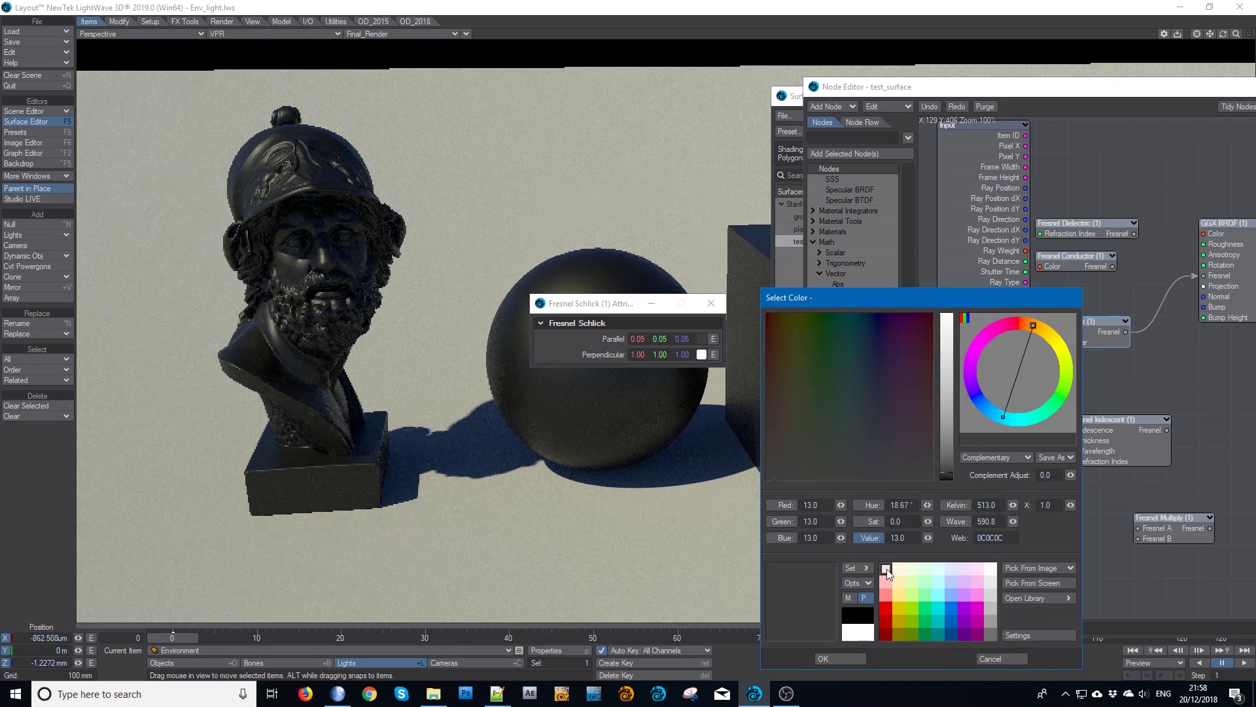
click(886, 595)
drag(789, 364, 778, 322)
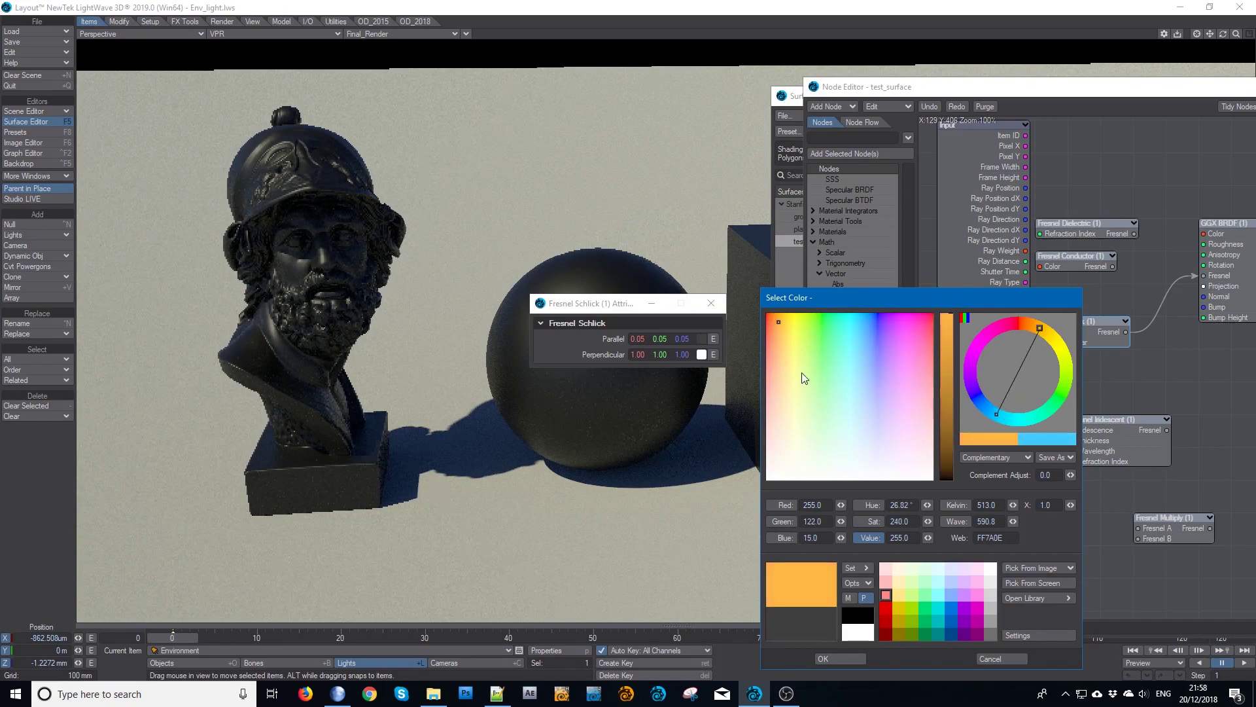
click(849, 656)
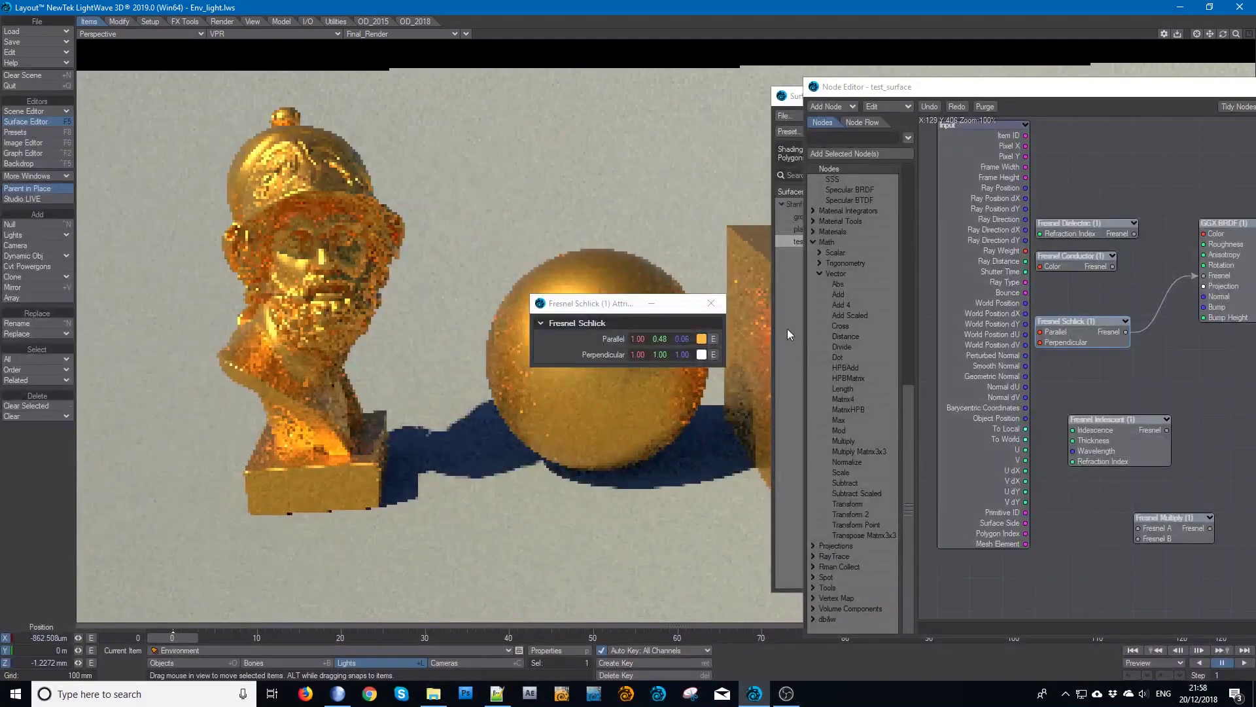
Change the Parallel colour to dark grey RGB 10,10,10 (0.04)
click(701, 338)
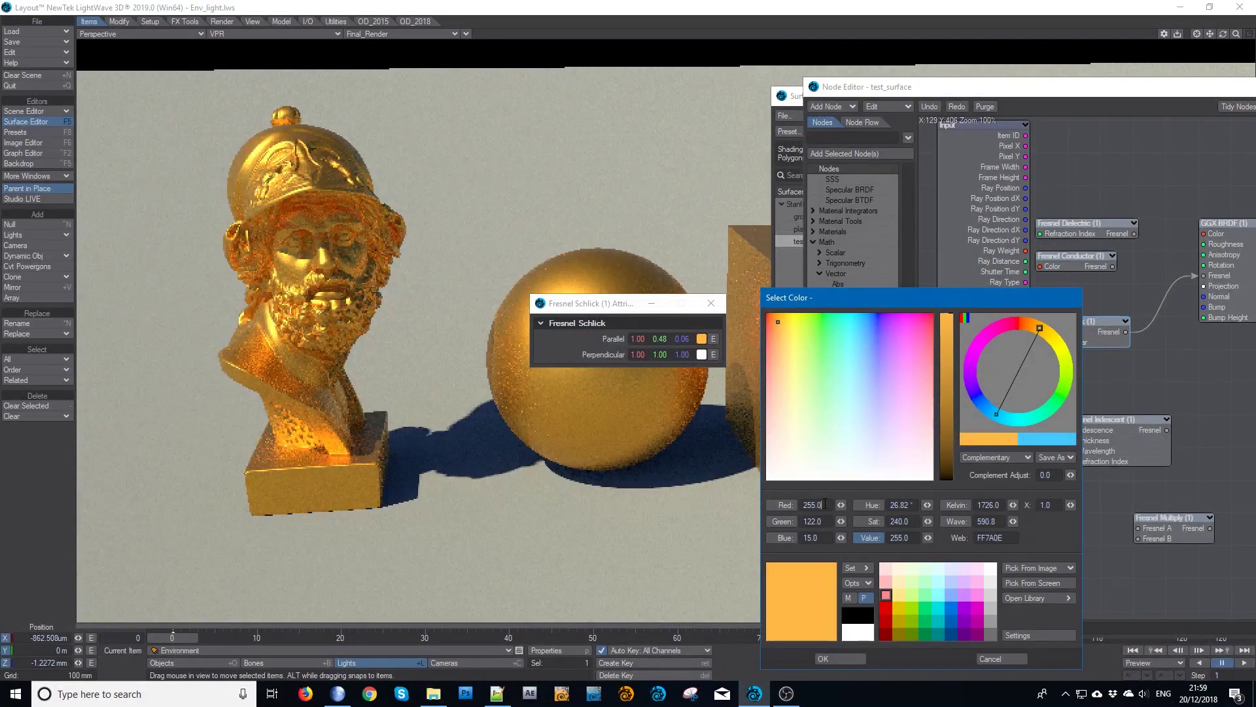
click(825, 504)
text(10)
key(Tab)
text(10)
key(Tab)
text(10)
key(Tab)
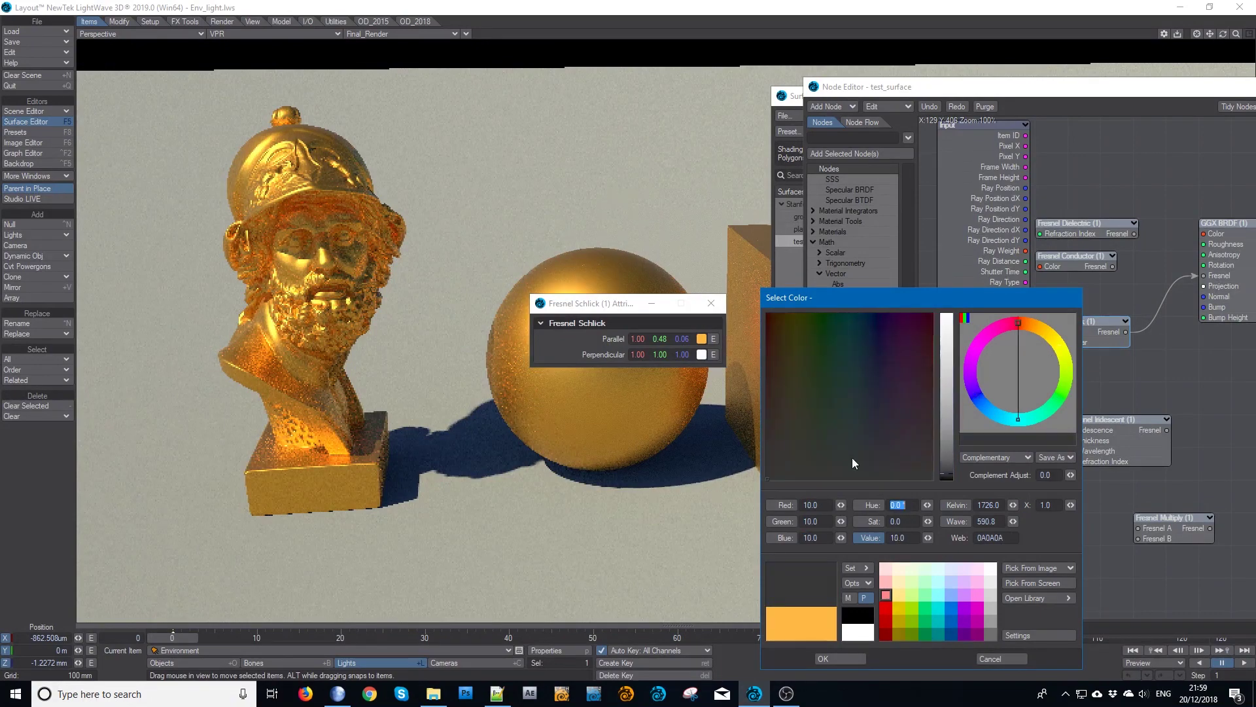
click(857, 658)
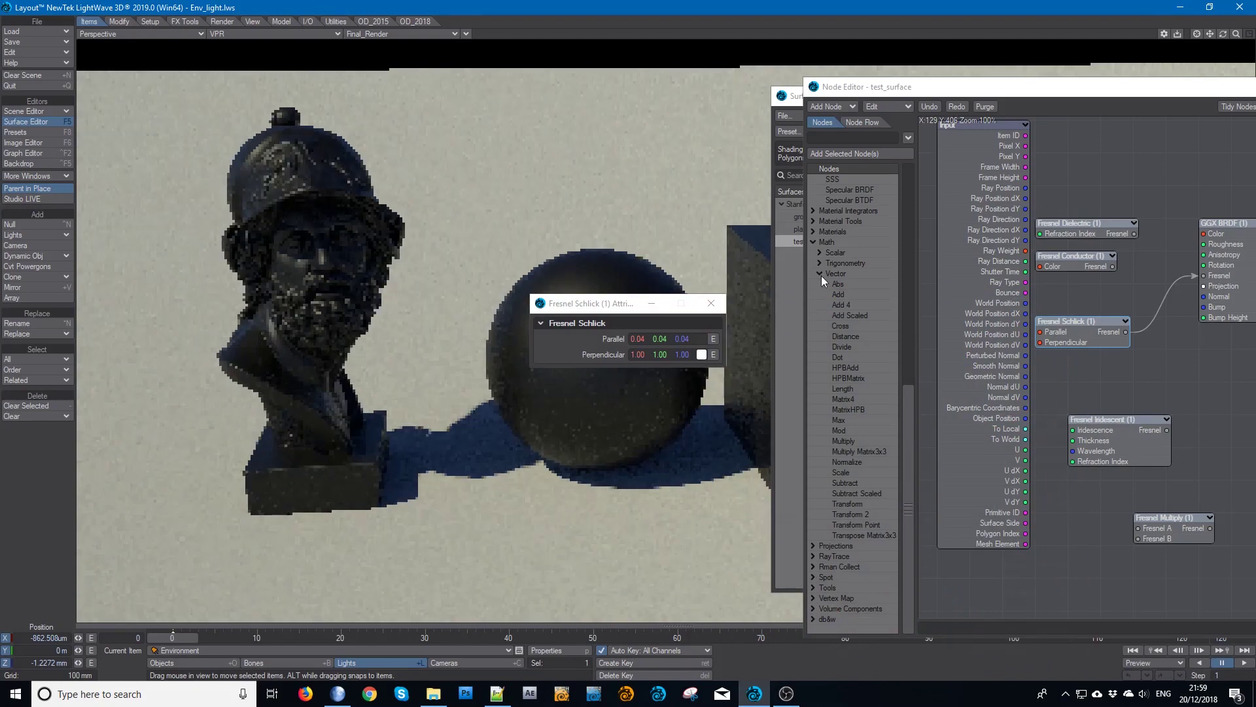
Close Fresnel Schlick and set the GGX BRDF Roughness to 10%
click(711, 303)
click(1217, 248)
double_click(1215, 247)
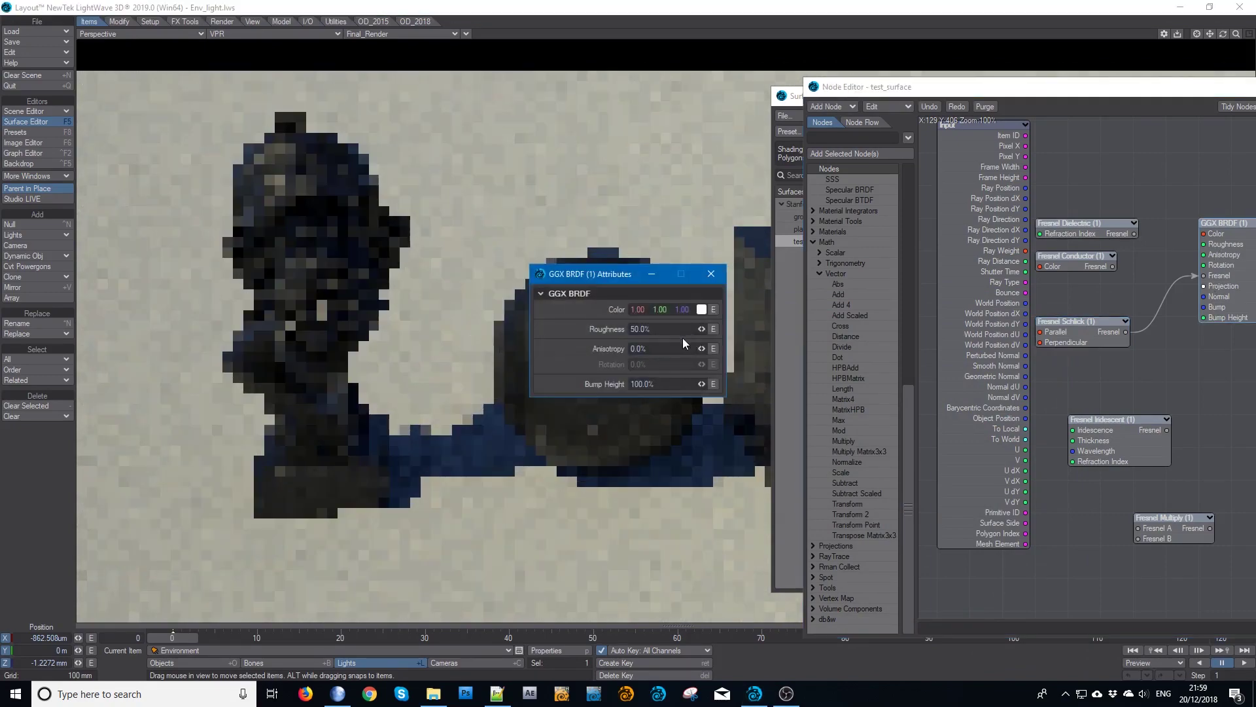
click(654, 329)
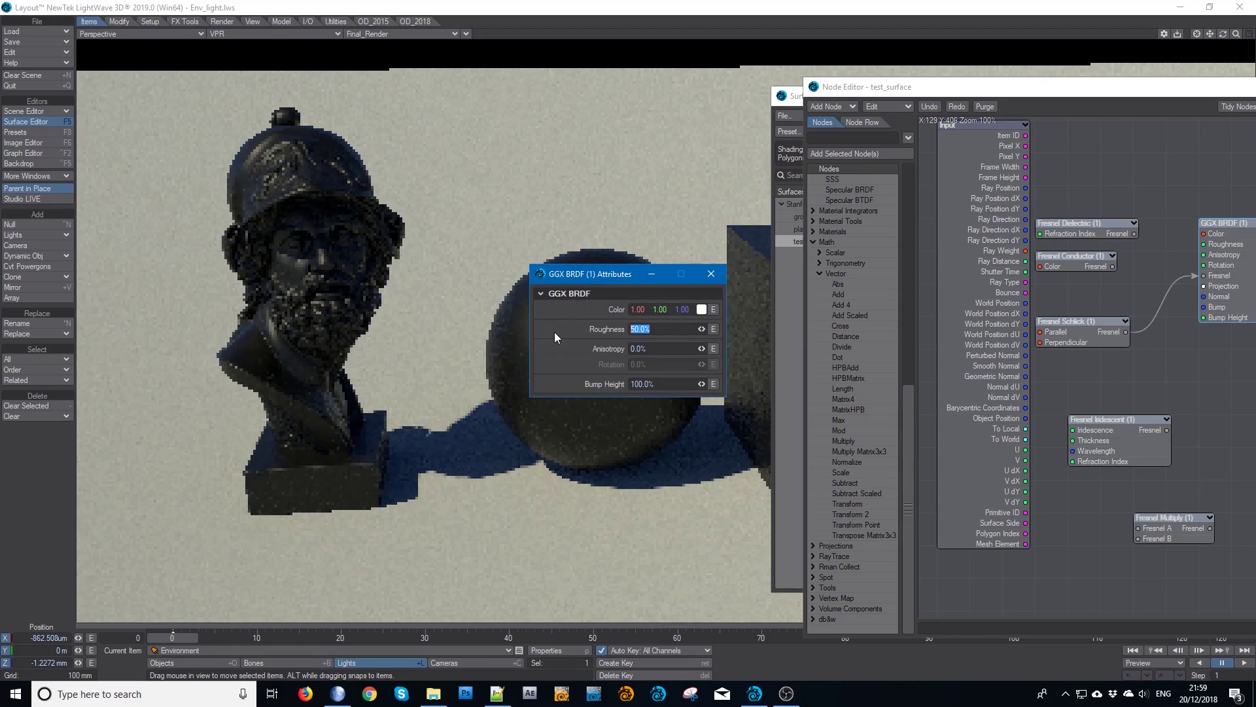
text(10)
key(Tab)
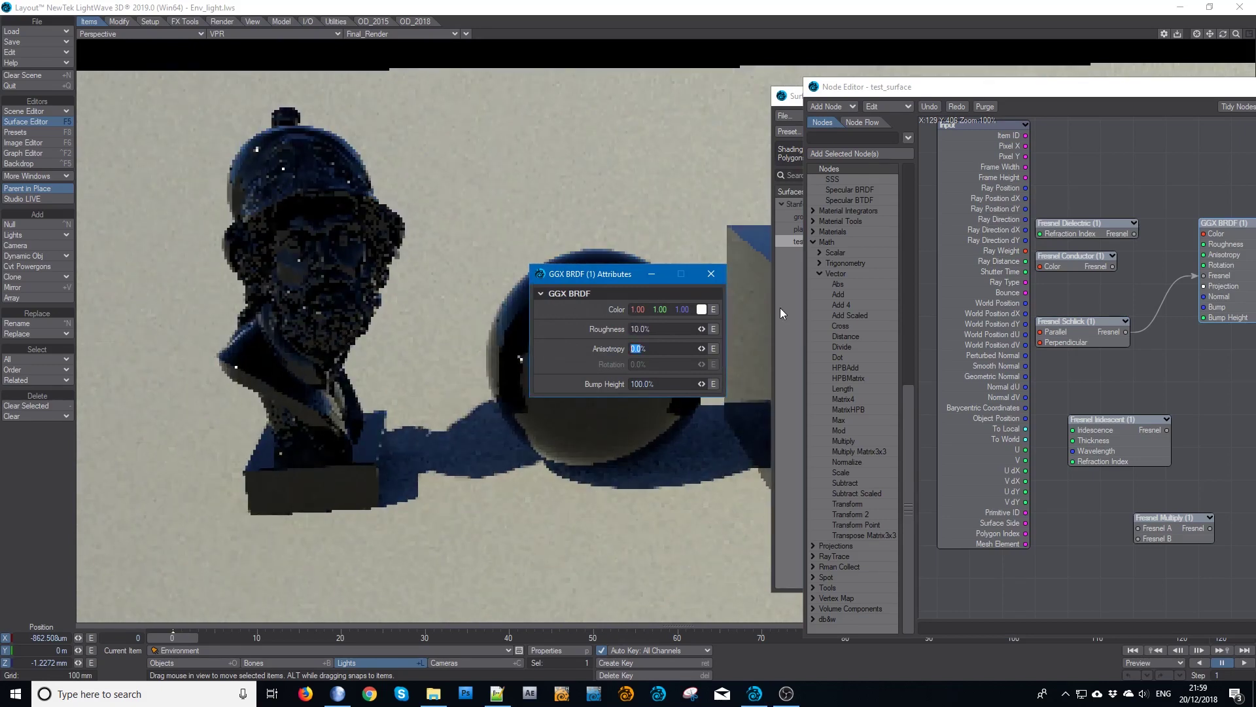
click(713, 274)
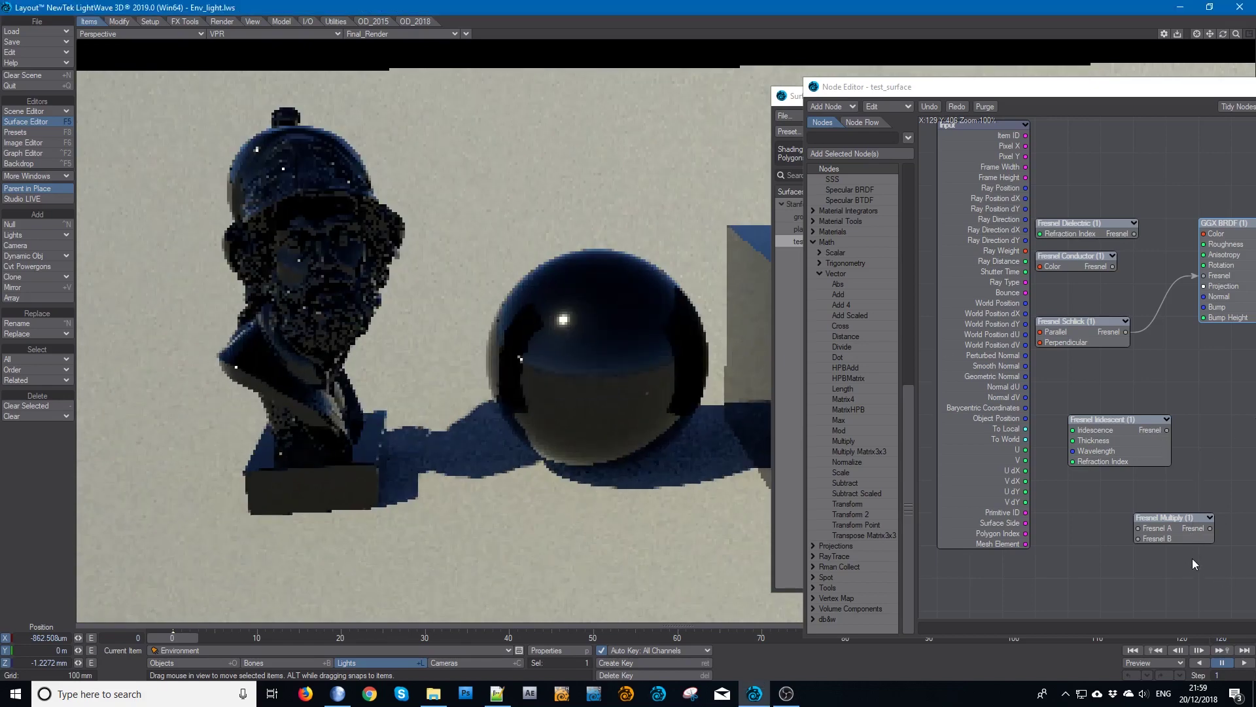
Rearrange the nodes and wire Fresnel Iridescent's output into the GGX BRDF Fresnel input
drag(1188, 518, 1191, 131)
drag(1192, 175, 1233, 526)
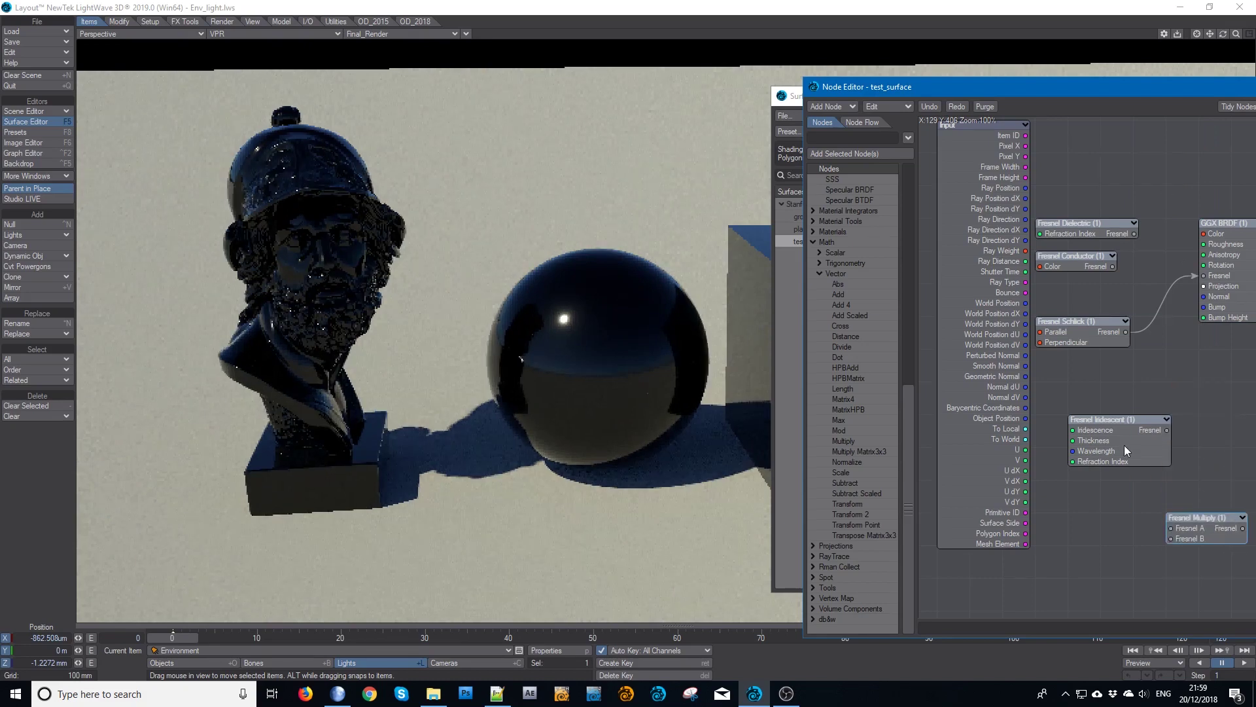
drag(1129, 460, 1103, 406)
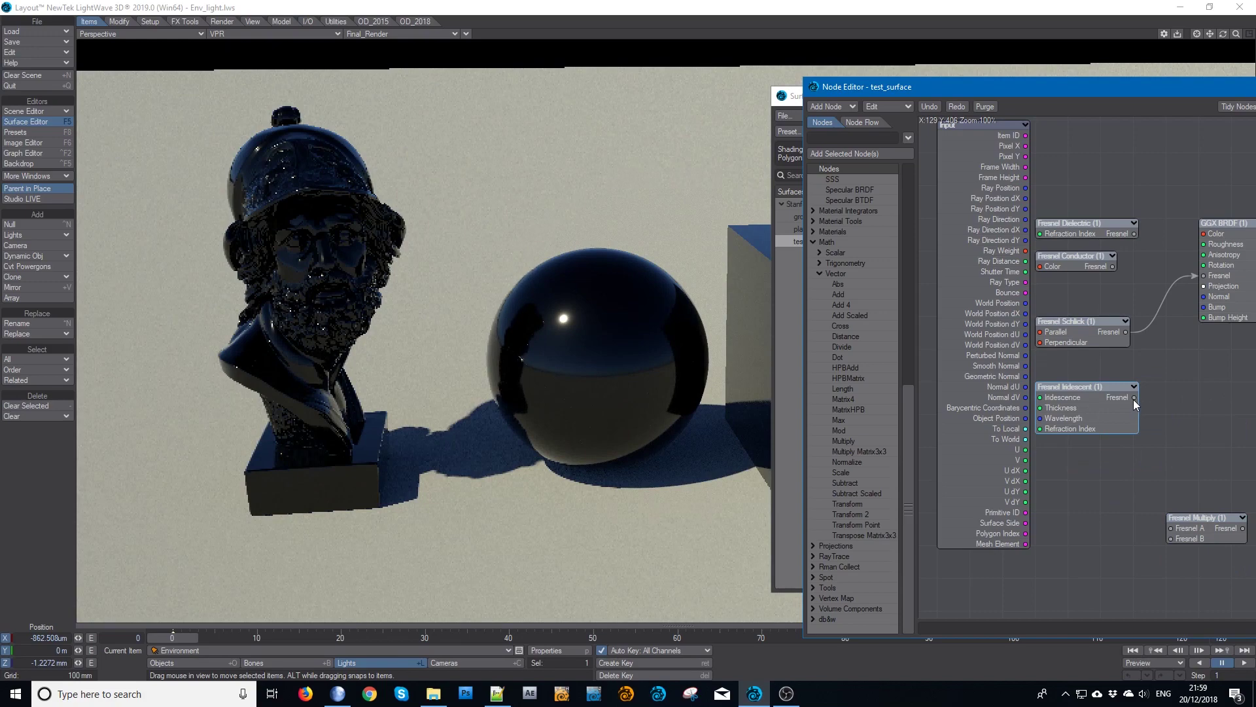
drag(1133, 397, 1203, 276)
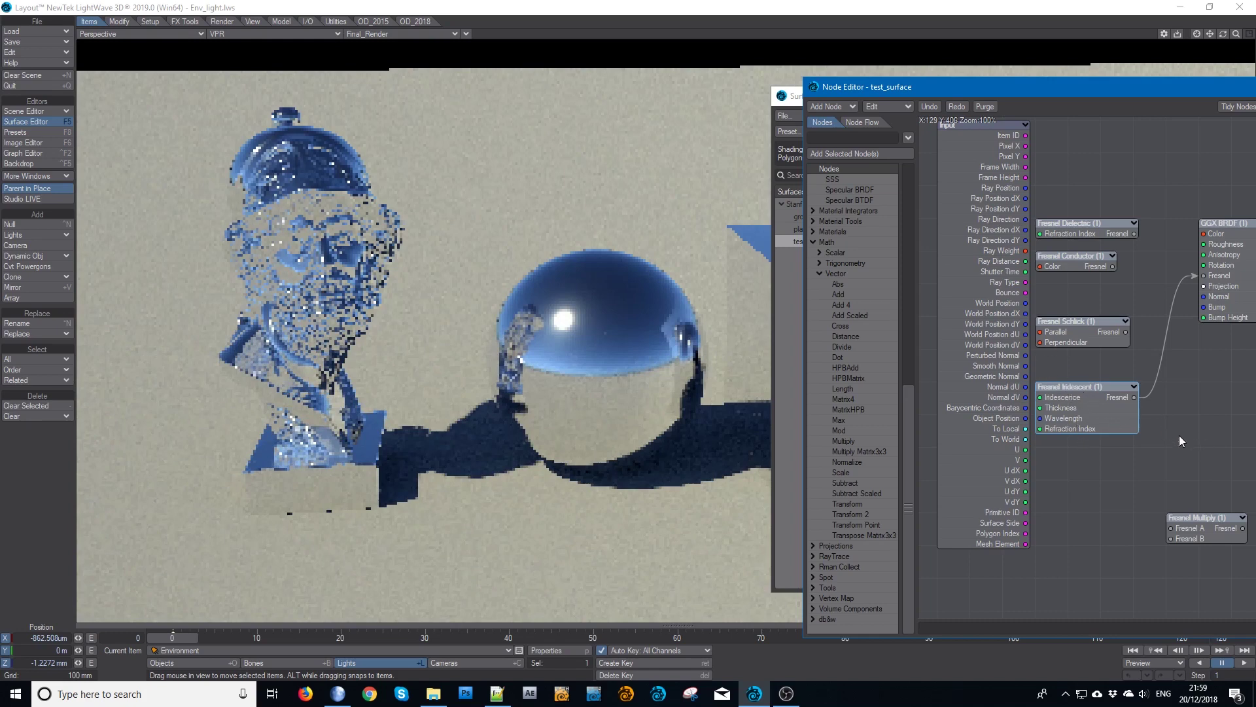
Give Fresnel Iridescent 100% iridescence and thickness 1.6, then raise thickness to about 19.81
double_click(1073, 406)
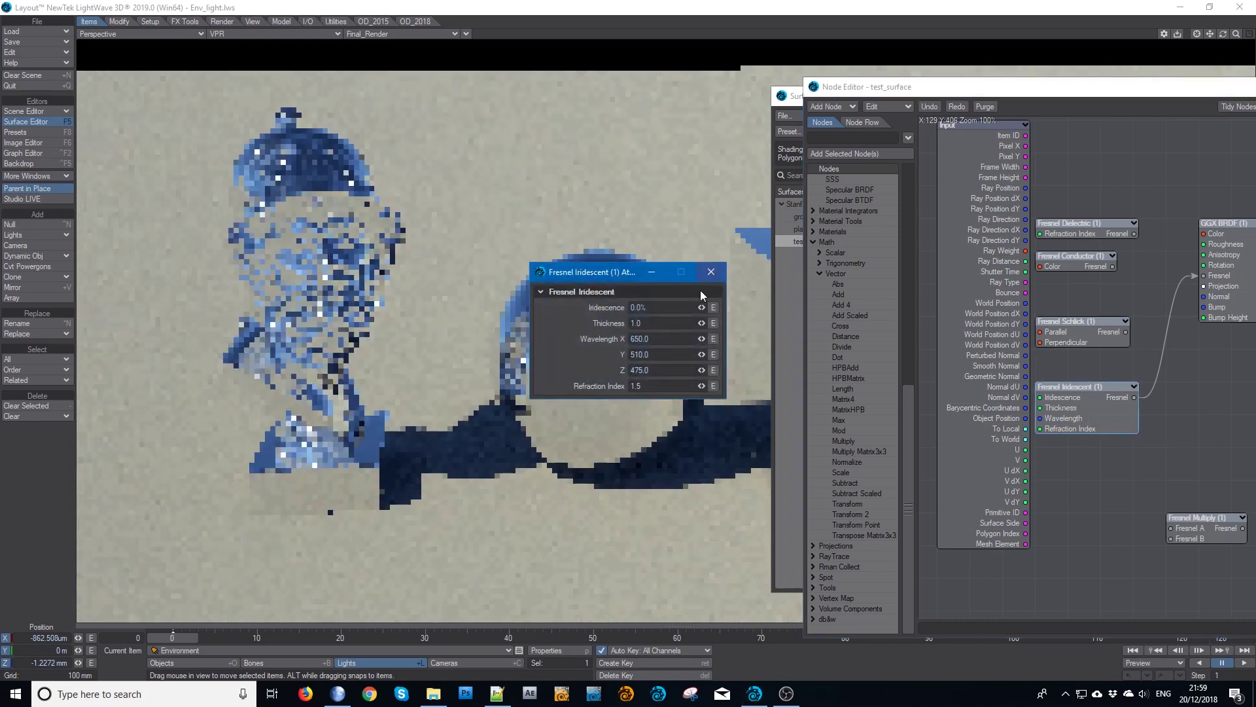
click(619, 307)
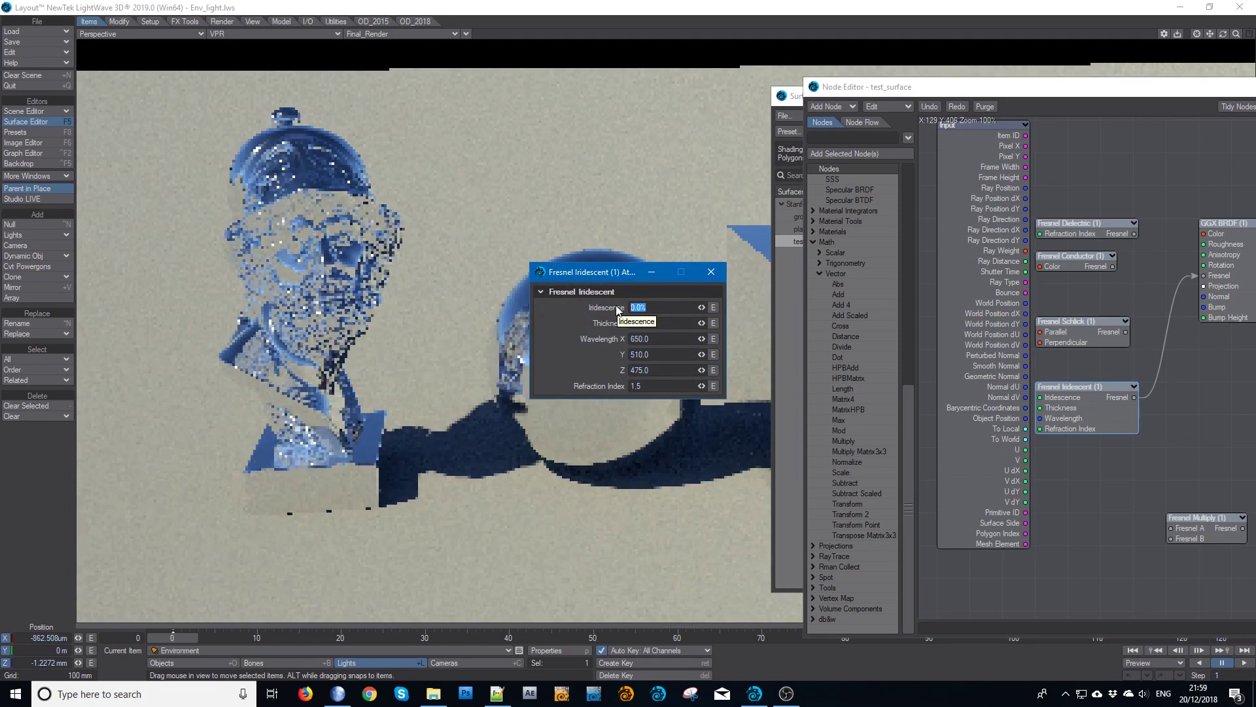
text(100)
key(Tab)
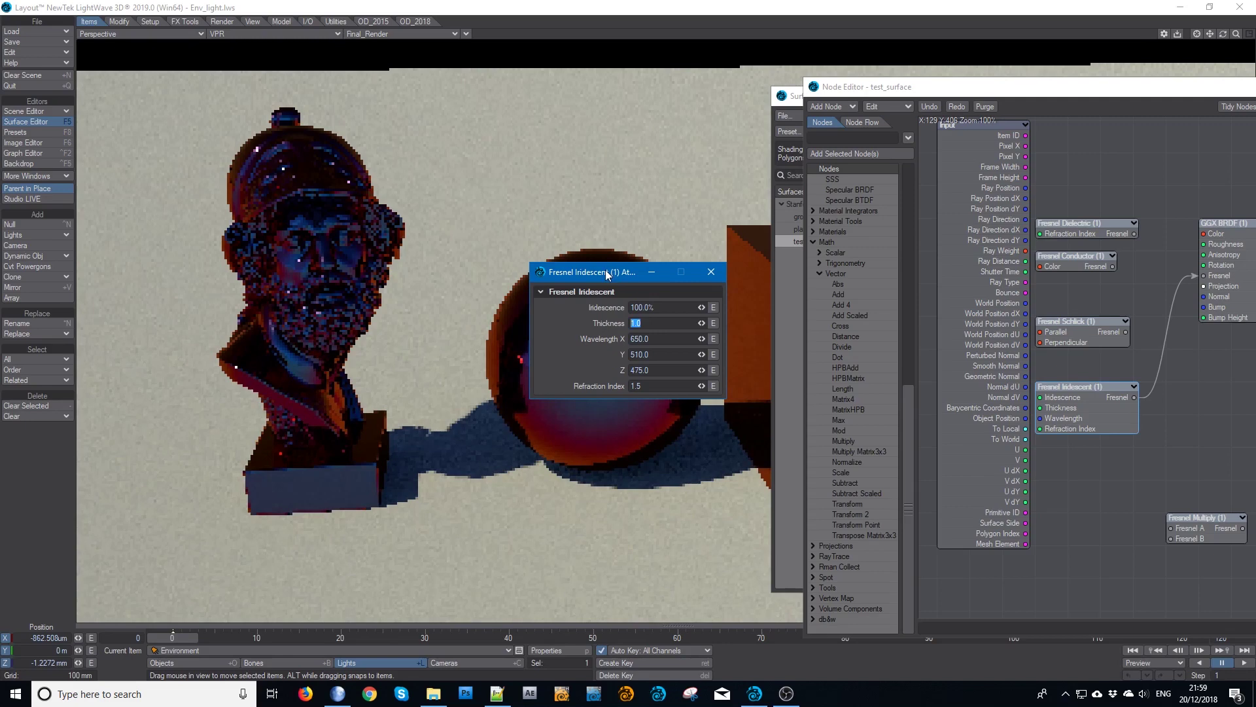
drag(611, 272, 903, 424)
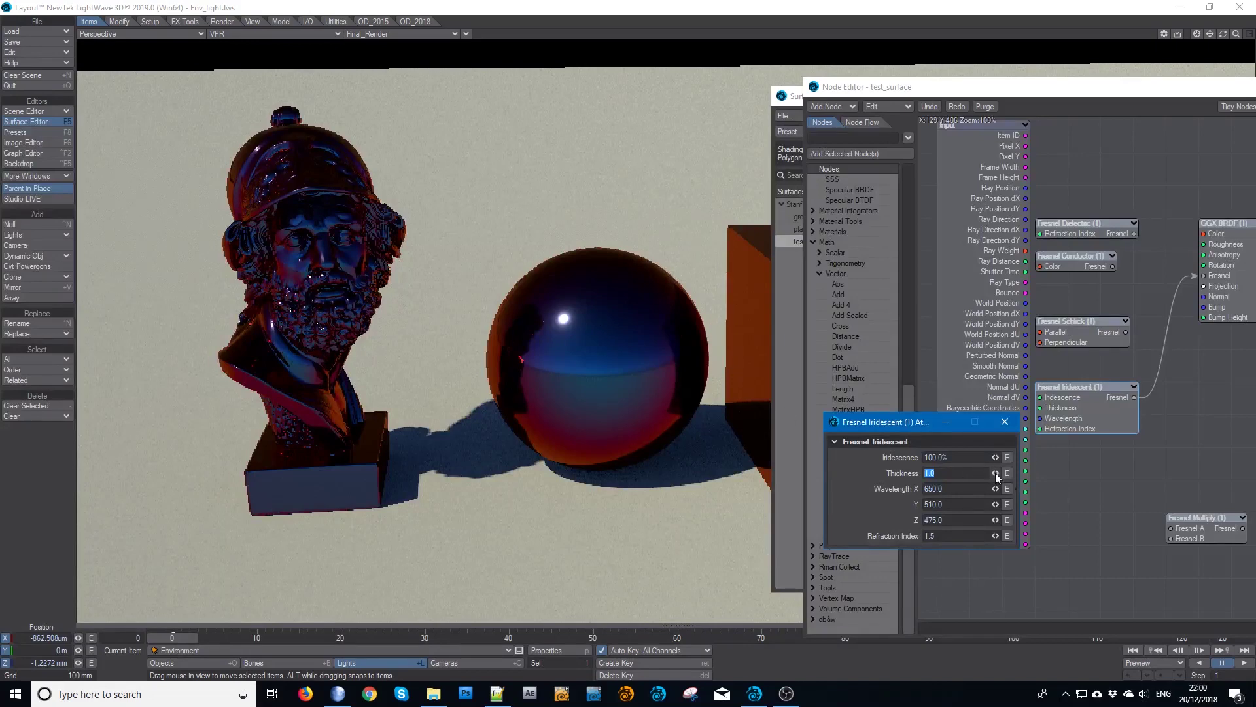
text(1.6)
key(Return)
drag(995, 473, 1039, 472)
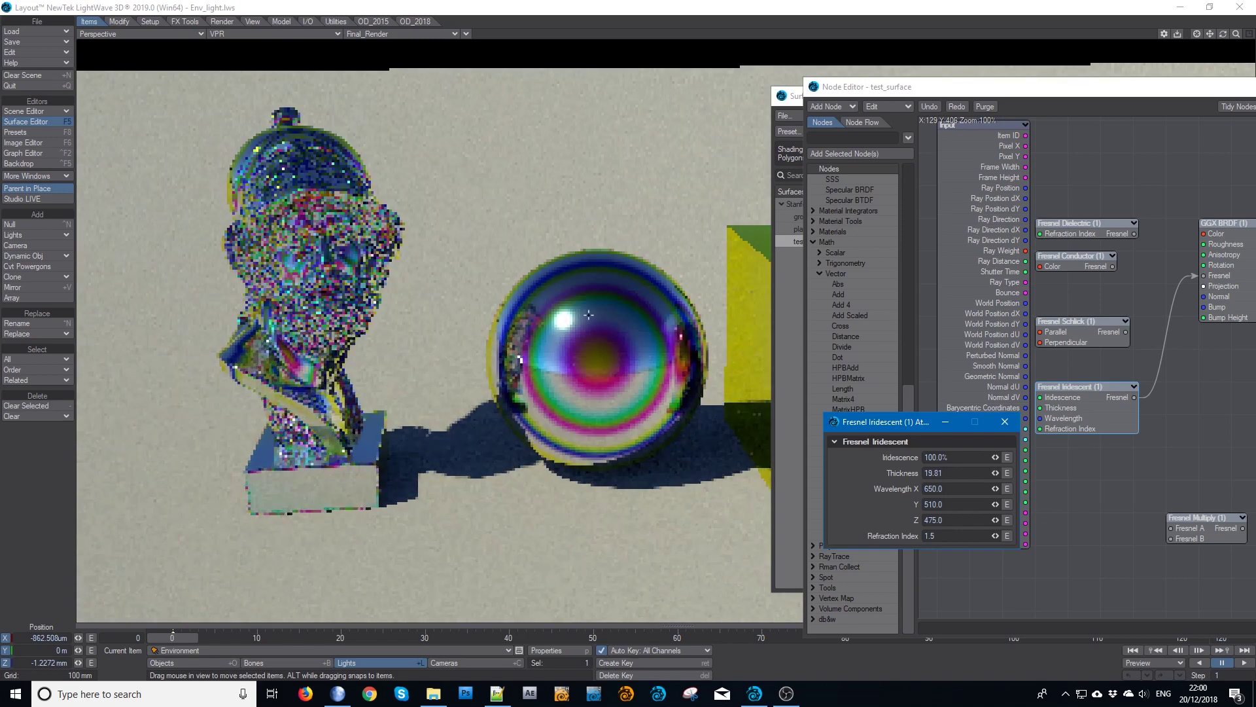
Close the iridescent panel and set GGX BRDF Roughness to 50%
click(1004, 422)
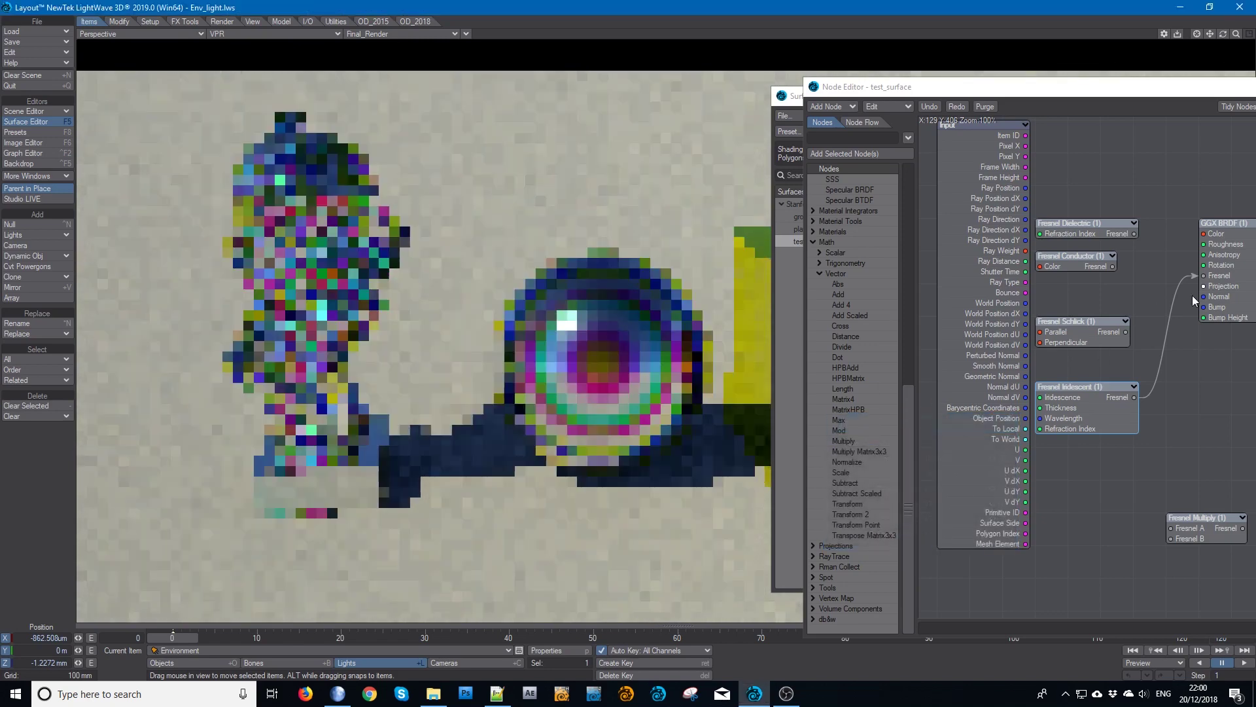
double_click(1199, 284)
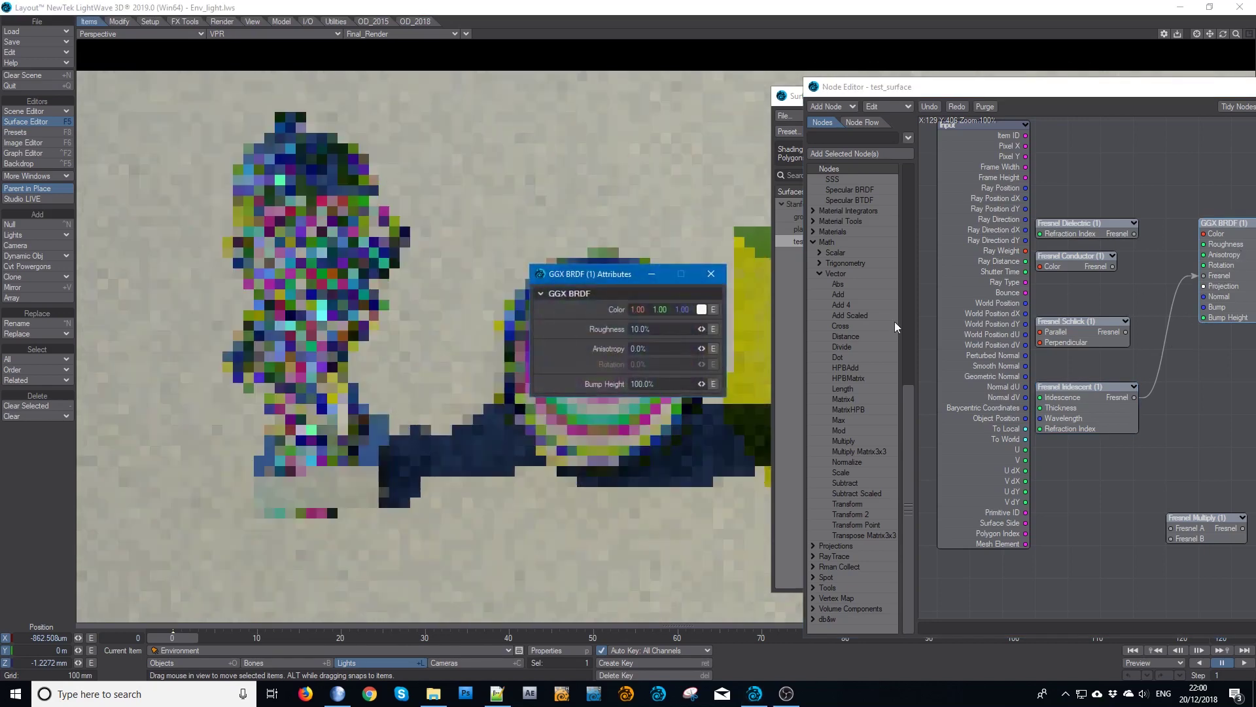
click(651, 329)
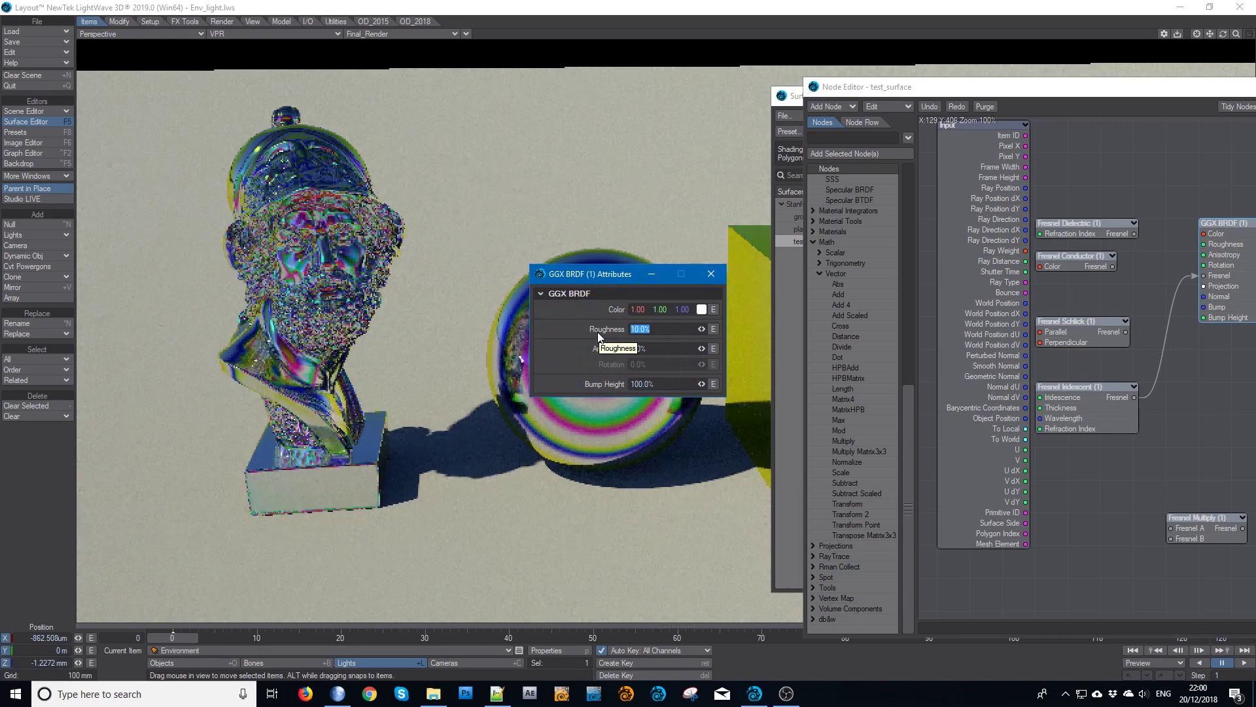
text(50)
key(Tab)
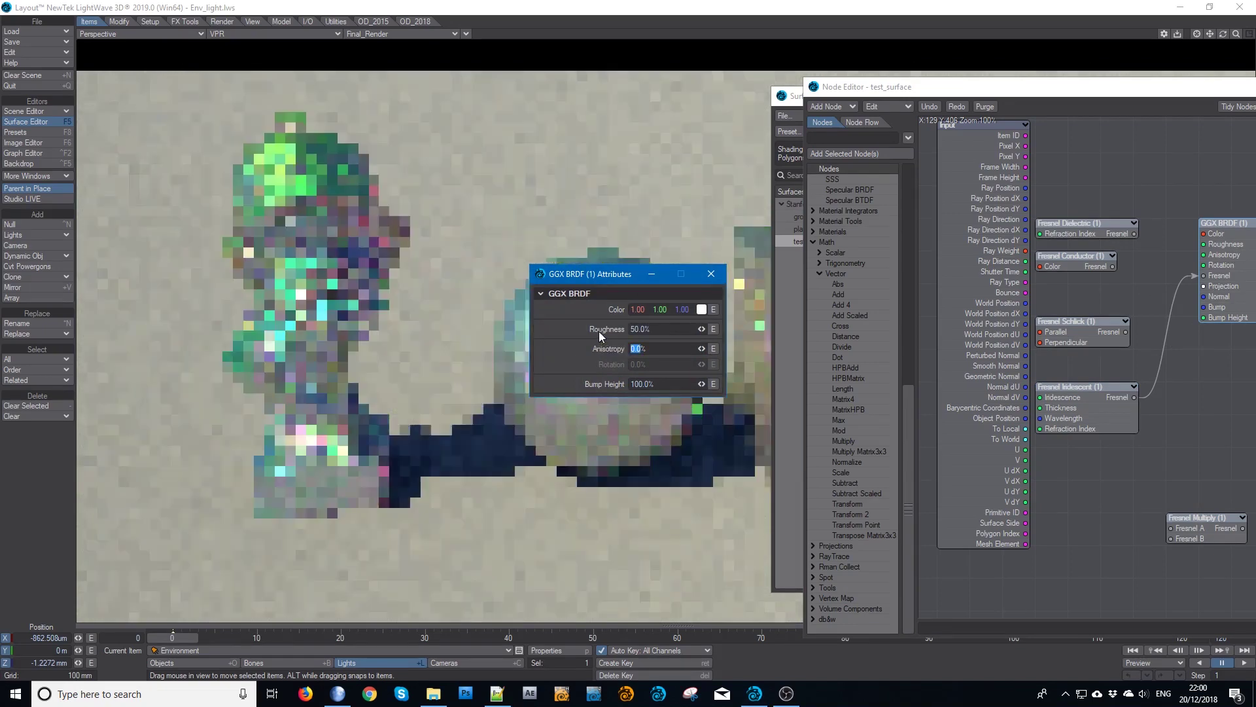
click(713, 273)
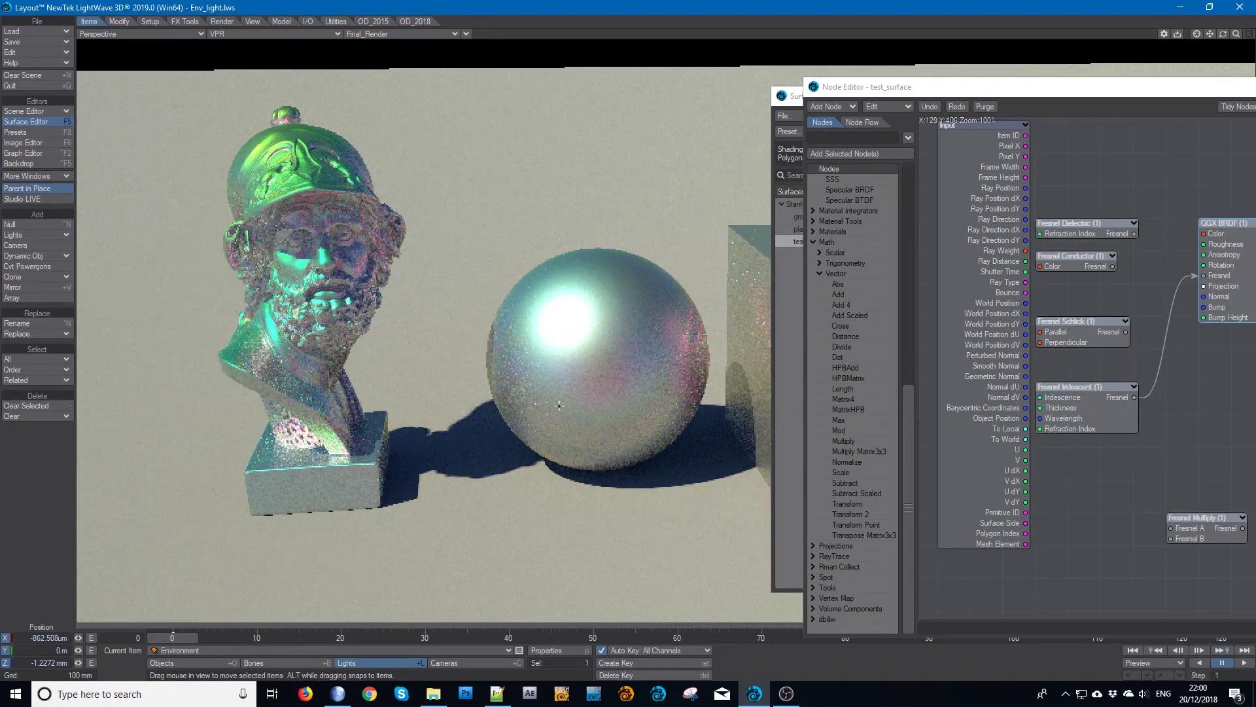
Wire Fresnel Dielectric into Fresnel Multiply's Fresnel A and the product into GGX BRDF Fresnel
click(1088, 419)
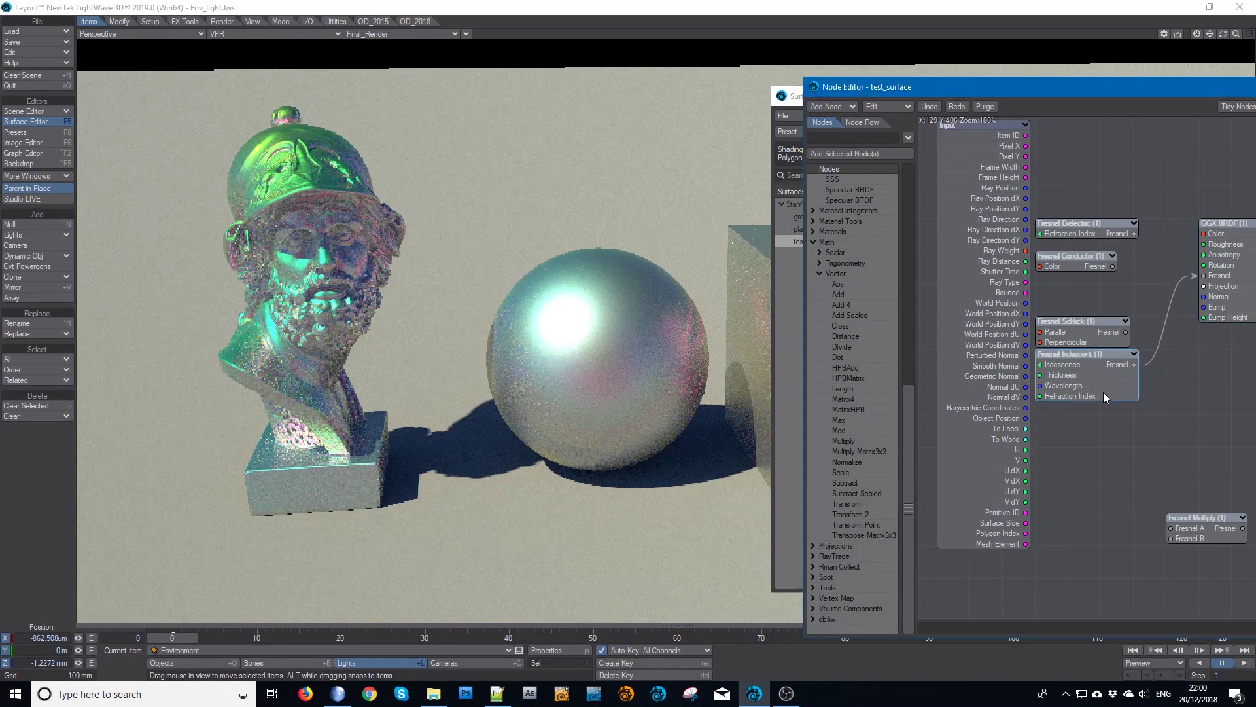
click(1205, 543)
drag(1206, 545, 1172, 512)
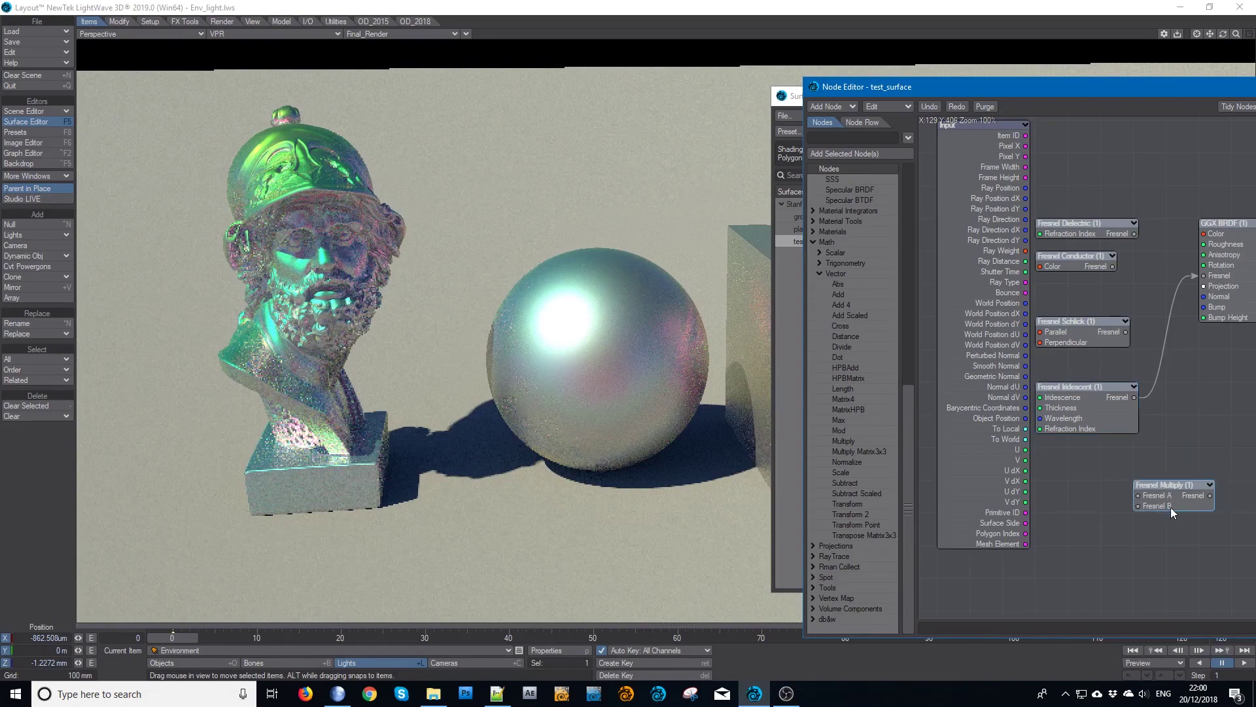
double_click(1078, 221)
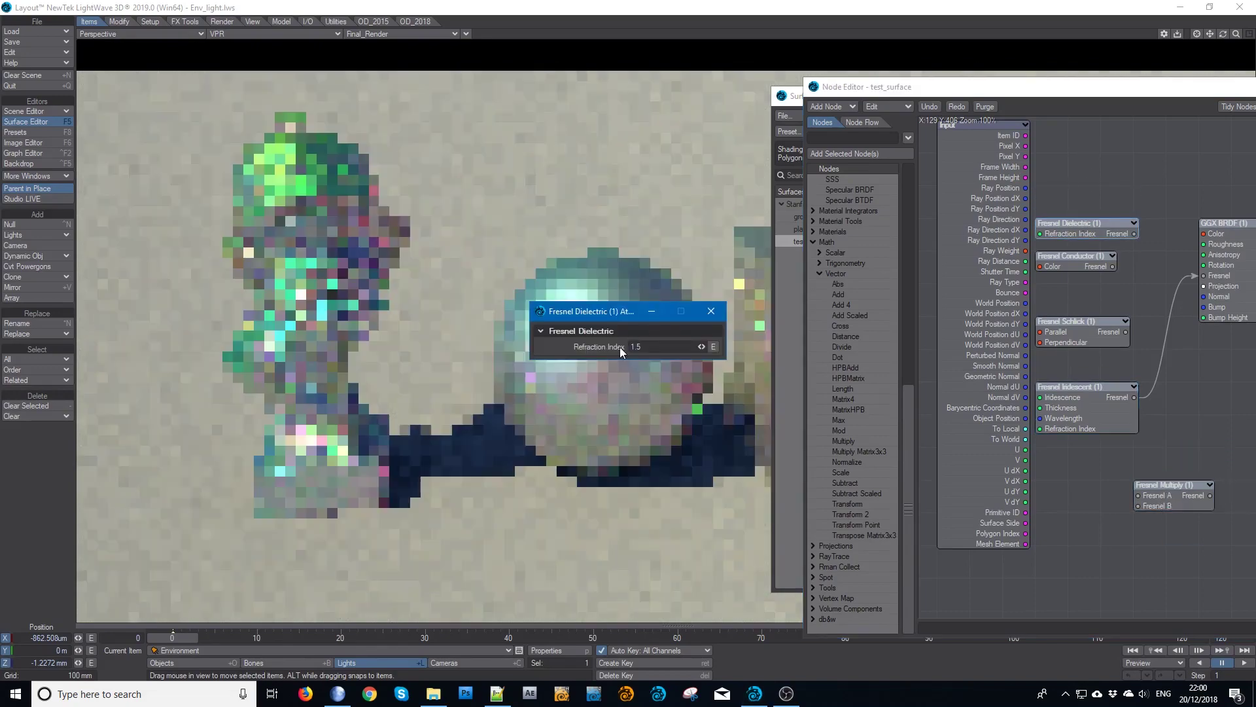
click(721, 312)
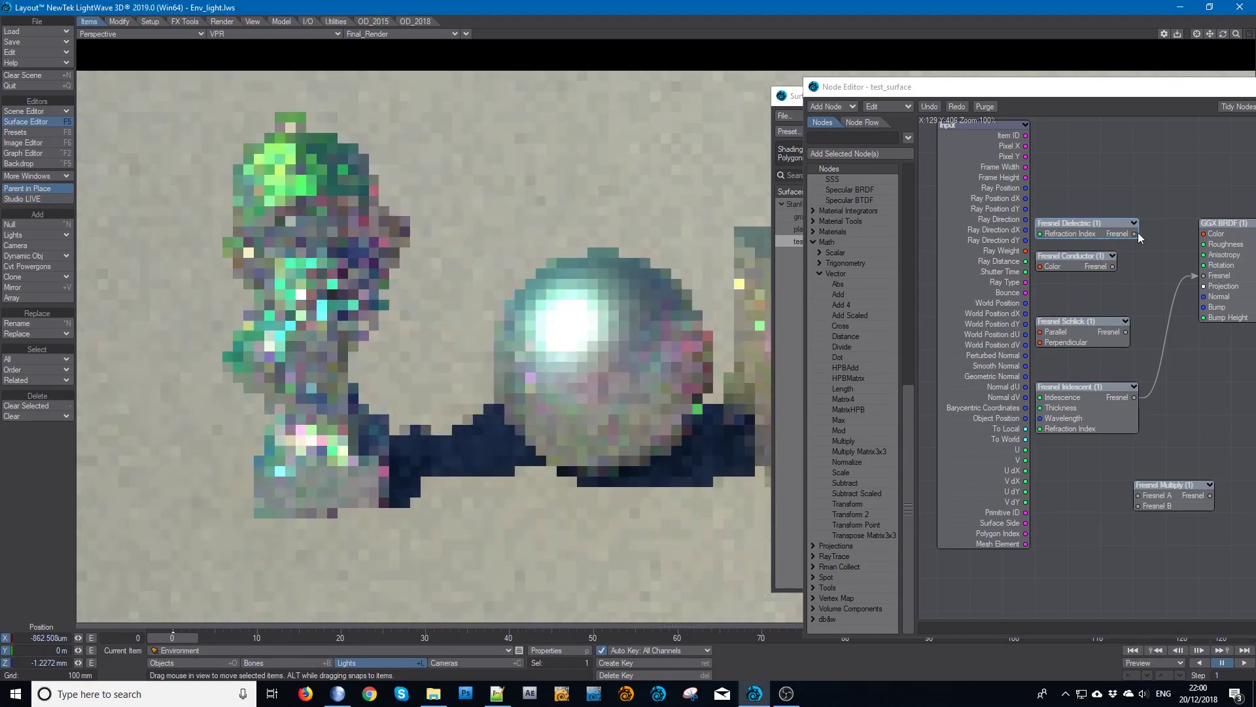
drag(1134, 234, 1139, 505)
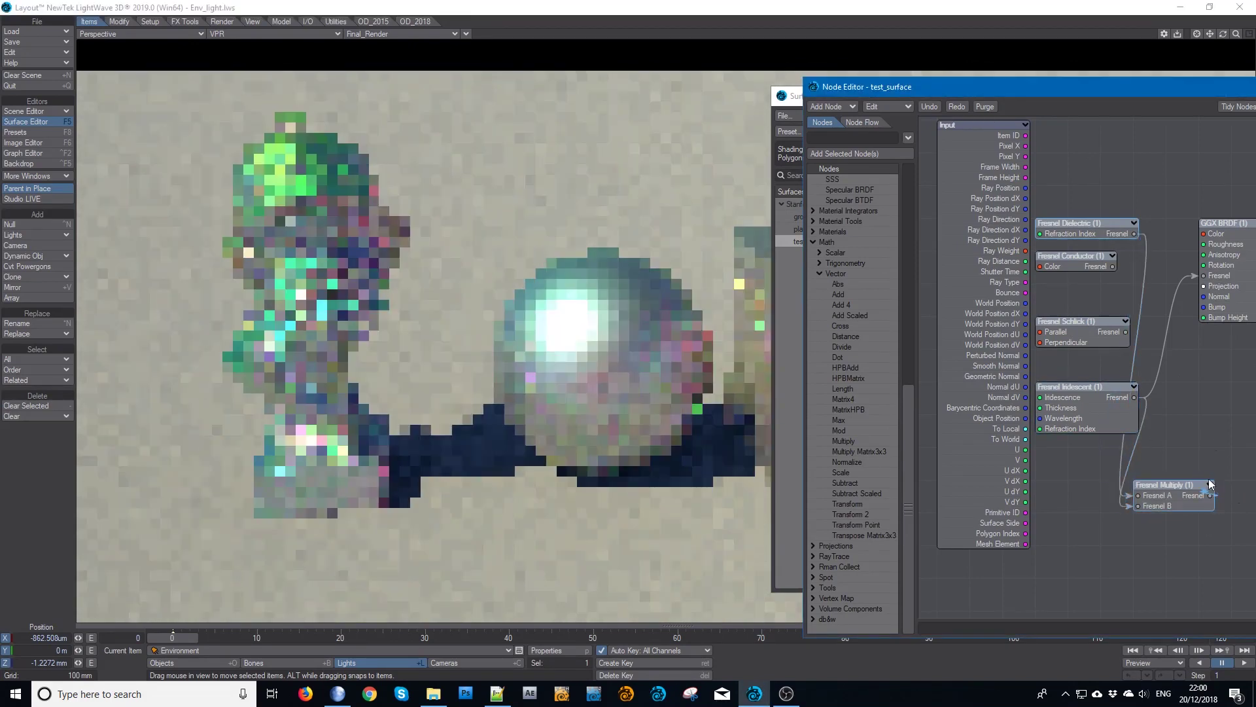
drag(1209, 484, 1210, 277)
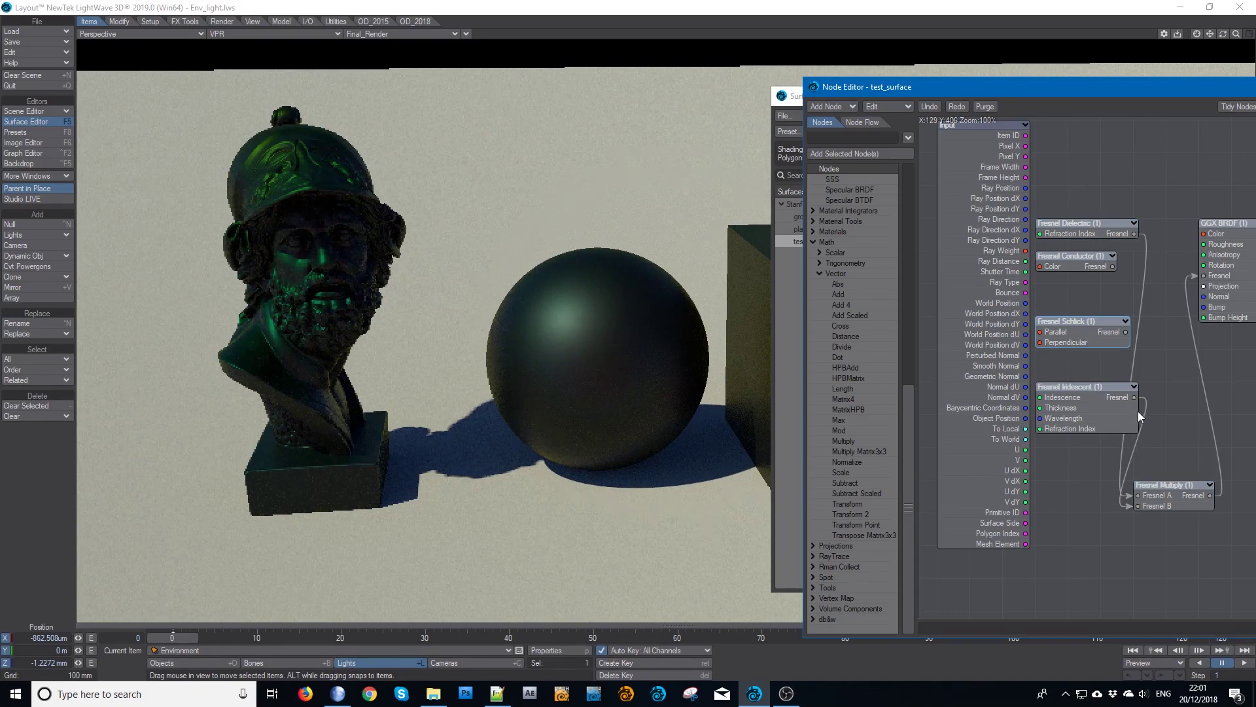
drag(1161, 496, 1194, 399)
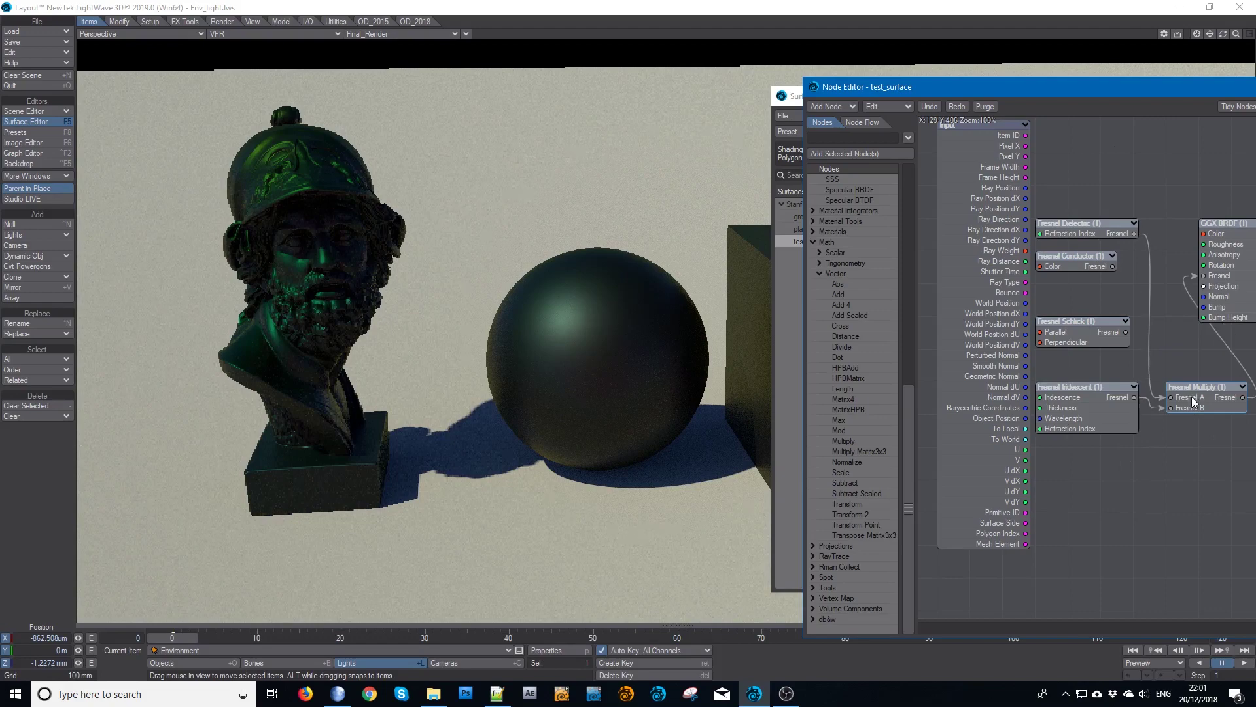